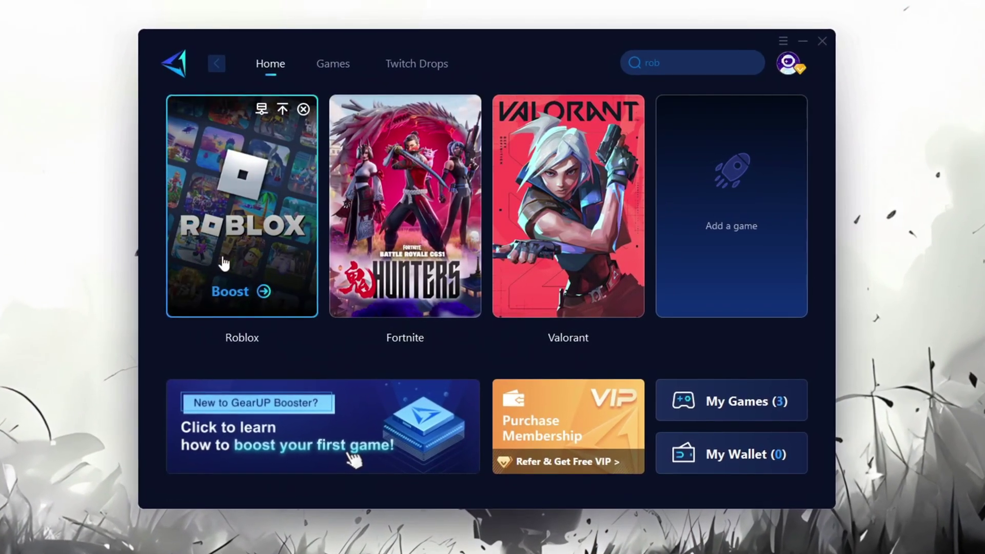
{"action": "left_click", "coordinate": [231, 291]}
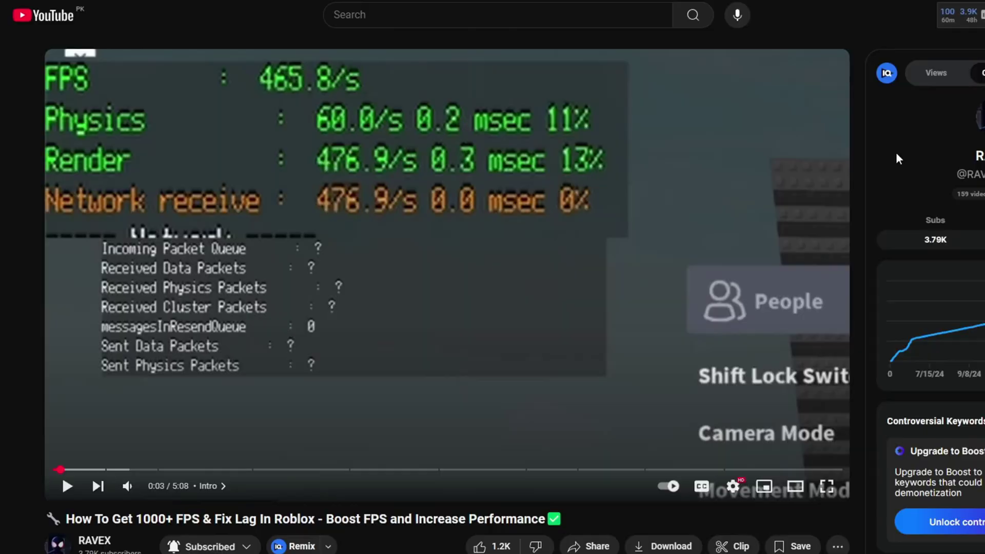
{"action": "scroll", "coordinate": [896, 151], "scroll_direction": "down", "scroll_amount": 6}
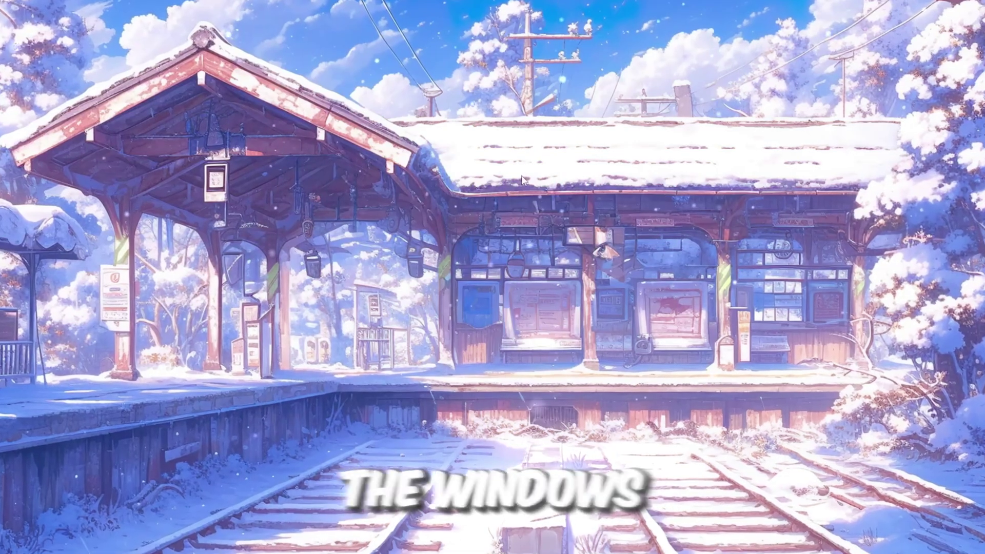
Search Windows for the appearance and performance adjustment, open Performance Options and move the dialog fully into view.
{"action": "key", "text": "super"}
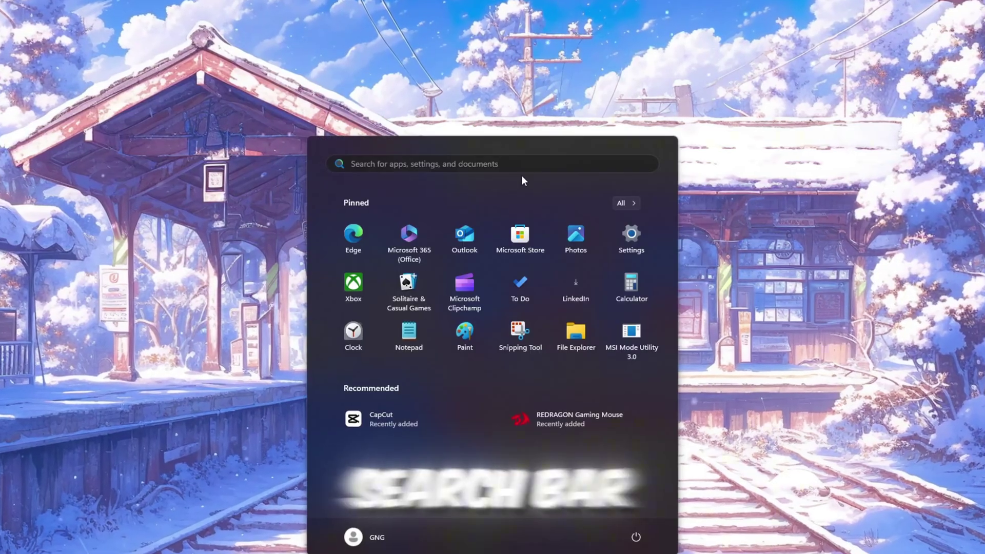
{"action": "type", "text": "adju"}
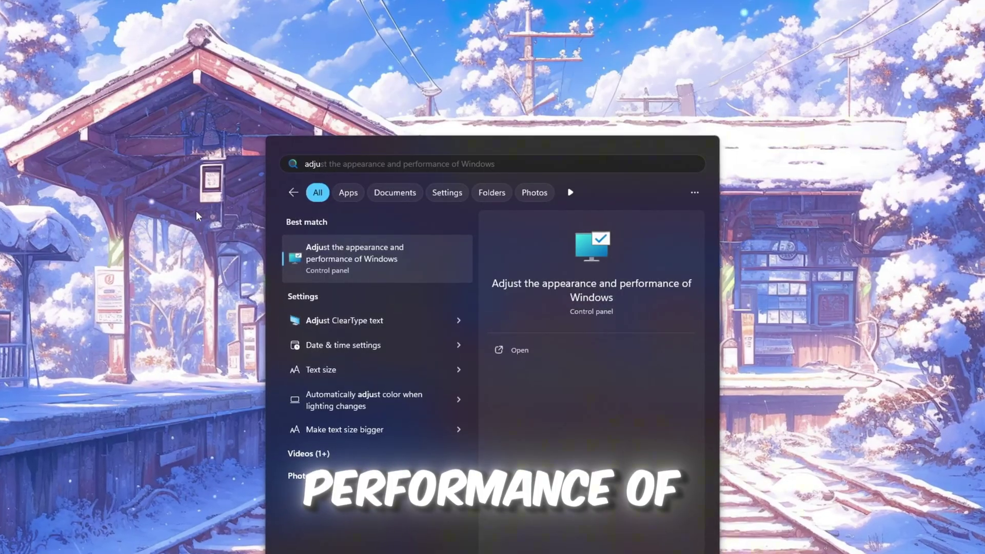
{"action": "left_click", "coordinate": [546, 354]}
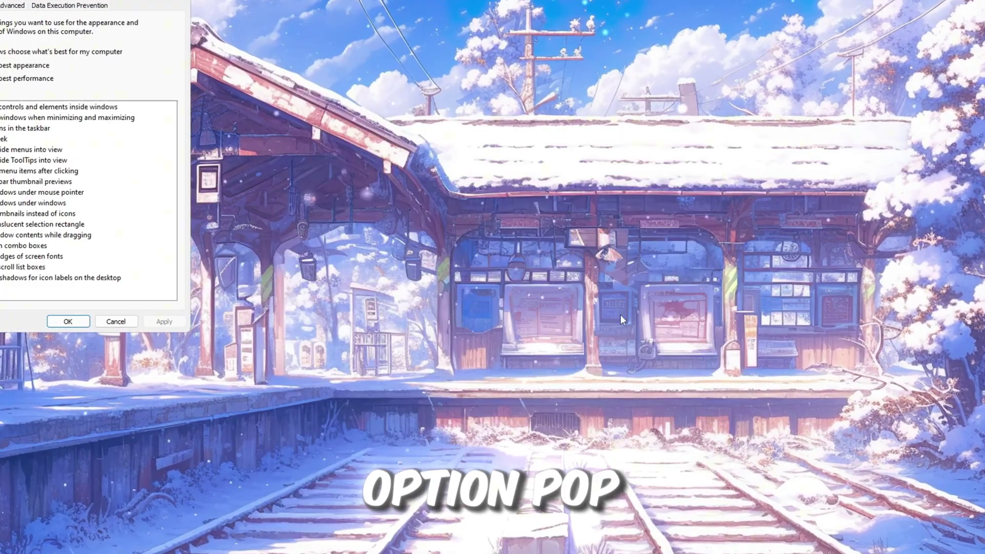
{"action": "left_click_drag", "start_coordinate": [127, 2], "coordinate": [439, 82]}
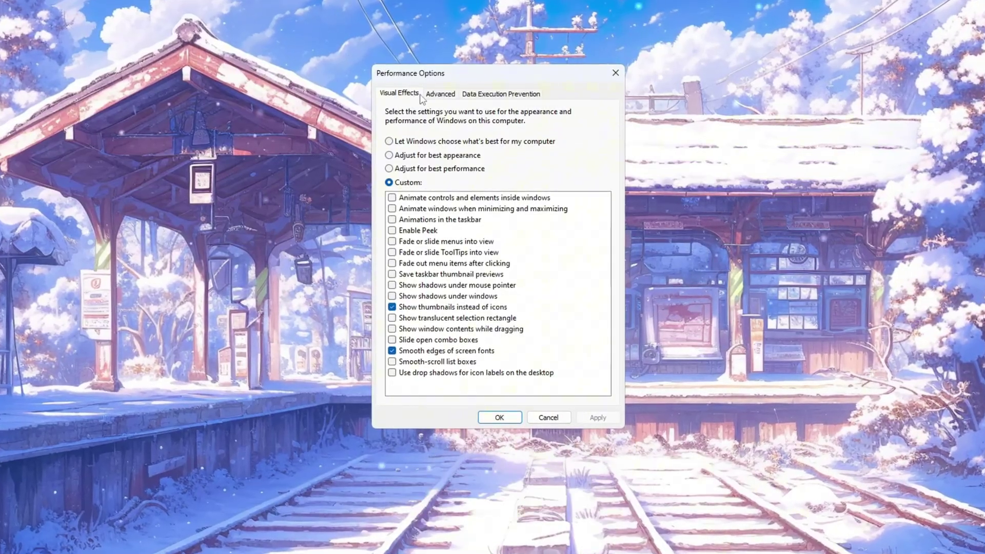
Adjust visual effects for best performance, re-enable Smooth edges of screen fonts and Show thumbnails instead of icons, and apply the settings.
{"action": "left_click", "coordinate": [431, 169]}
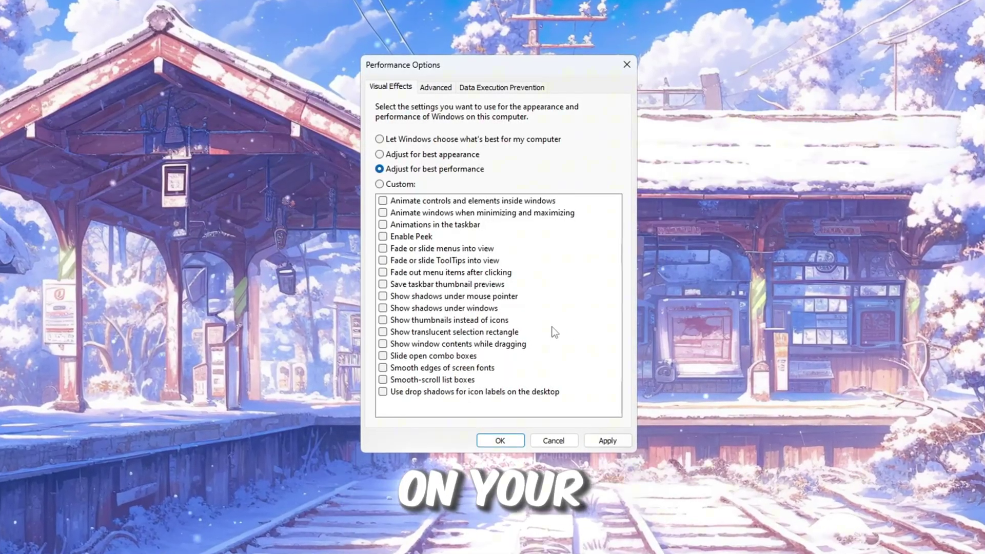
{"action": "left_click", "coordinate": [382, 368]}
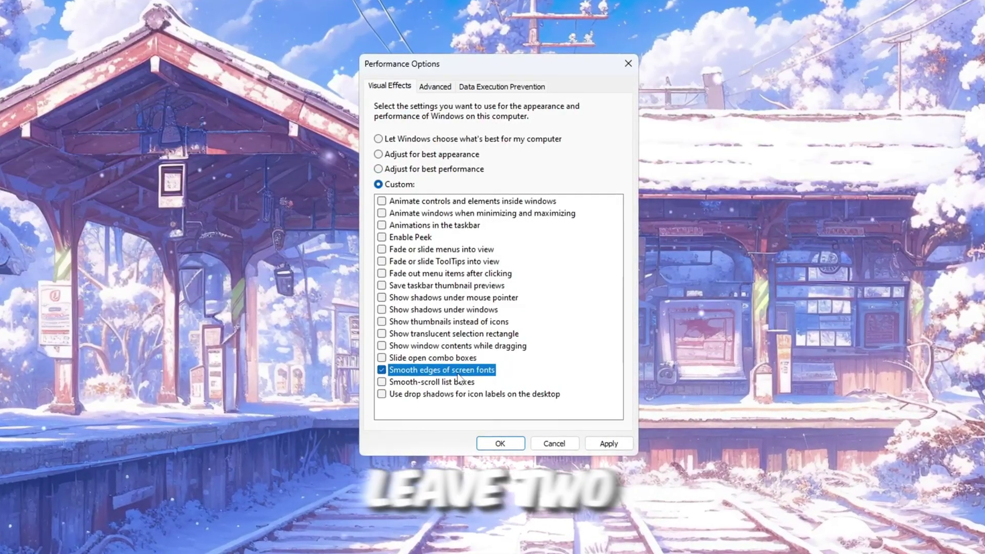
{"action": "left_click", "coordinate": [381, 323]}
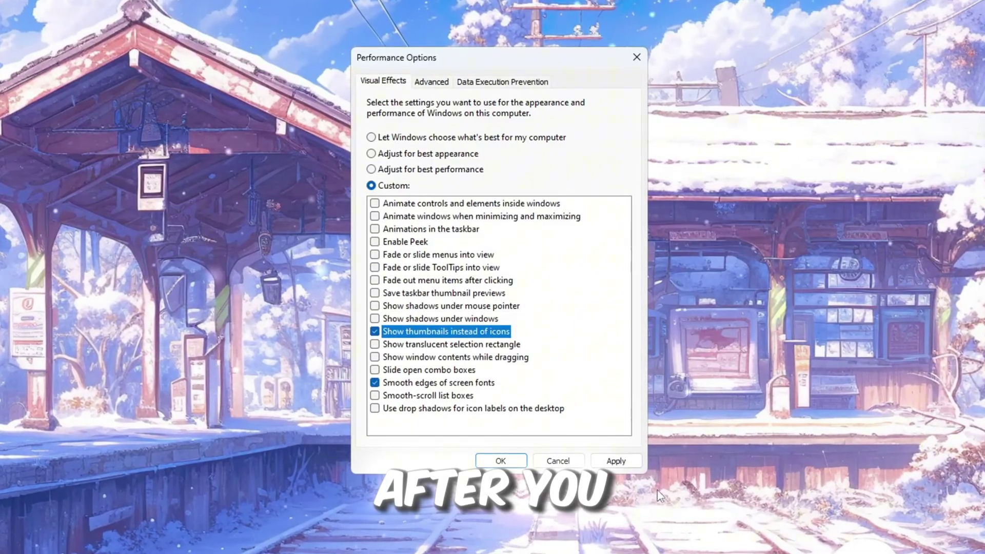
{"action": "left_click", "coordinate": [630, 464]}
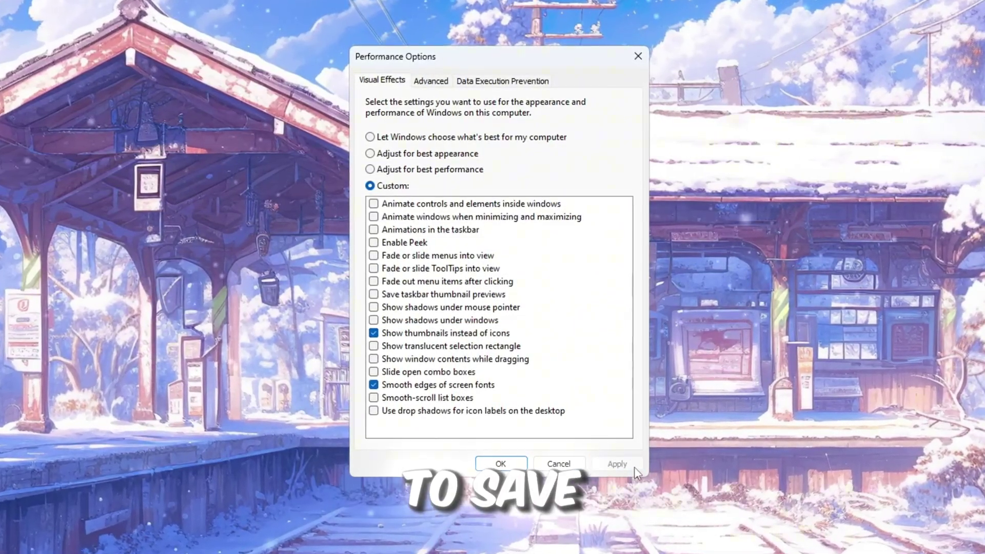
{"action": "left_click", "coordinate": [430, 83]}
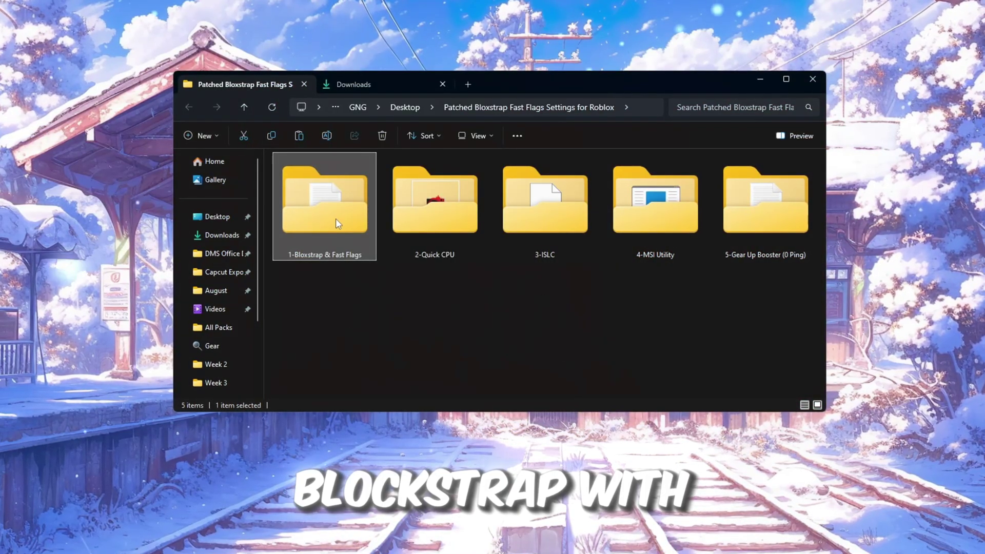
Open the 1-Bloxstrap & Fast Flags folder and select the Bloxstrap application and both fast-flag text files.
{"action": "double_click", "coordinate": [335, 220]}
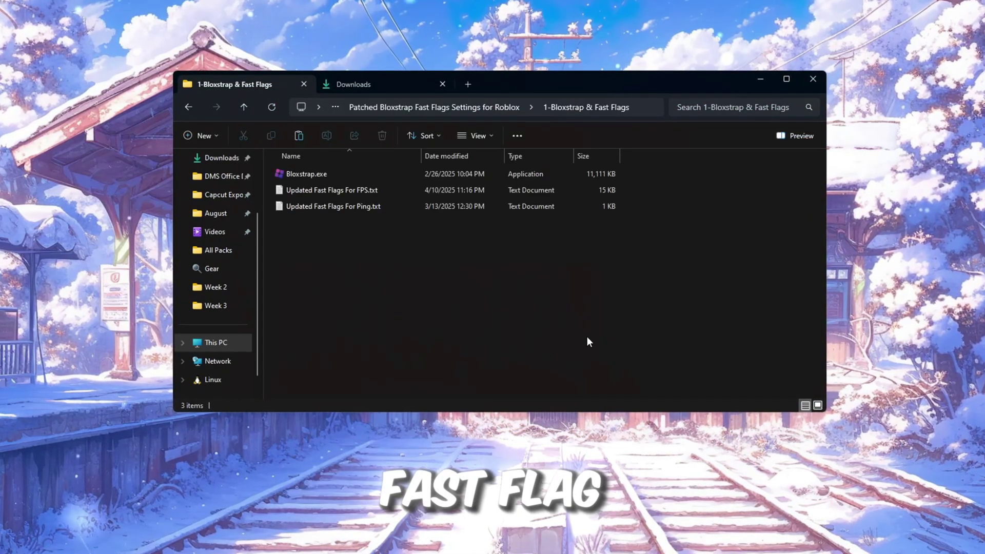
{"action": "left_click_drag", "start_coordinate": [451, 281], "coordinate": [528, 165]}
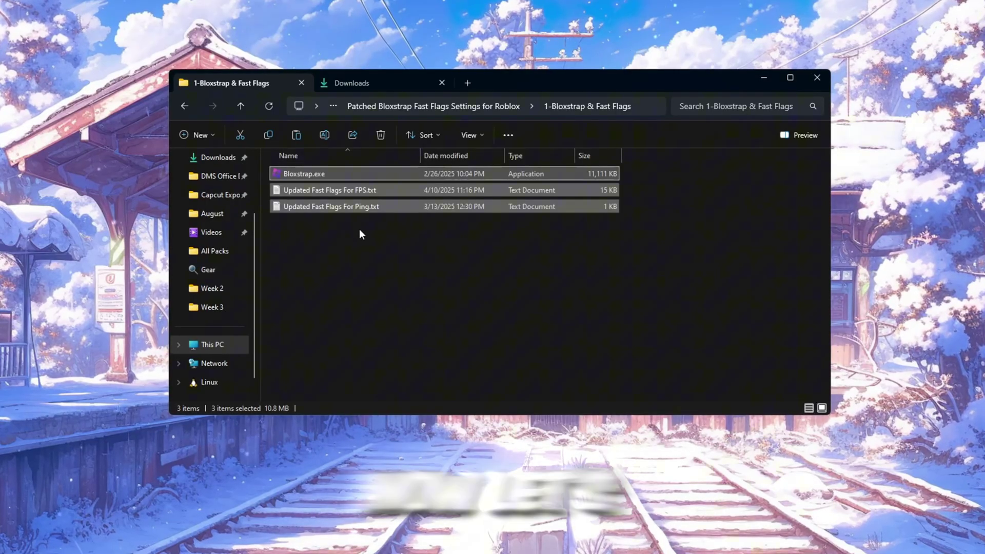
{"action": "key", "text": "ctrl+shift+2"}
{"action": "scroll", "coordinate": [360, 234], "scroll_direction": "up", "scroll_amount": 4}
{"action": "left_click", "coordinate": [321, 189]}
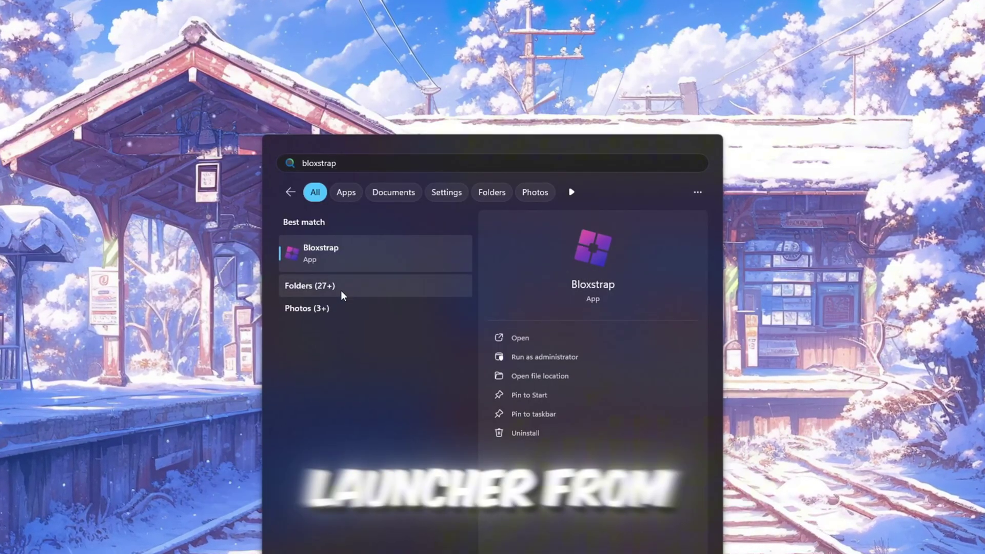
Launch Bloxstrap from the Windows search, open its settings and look over the Integrations options.
{"action": "left_click", "coordinate": [552, 340]}
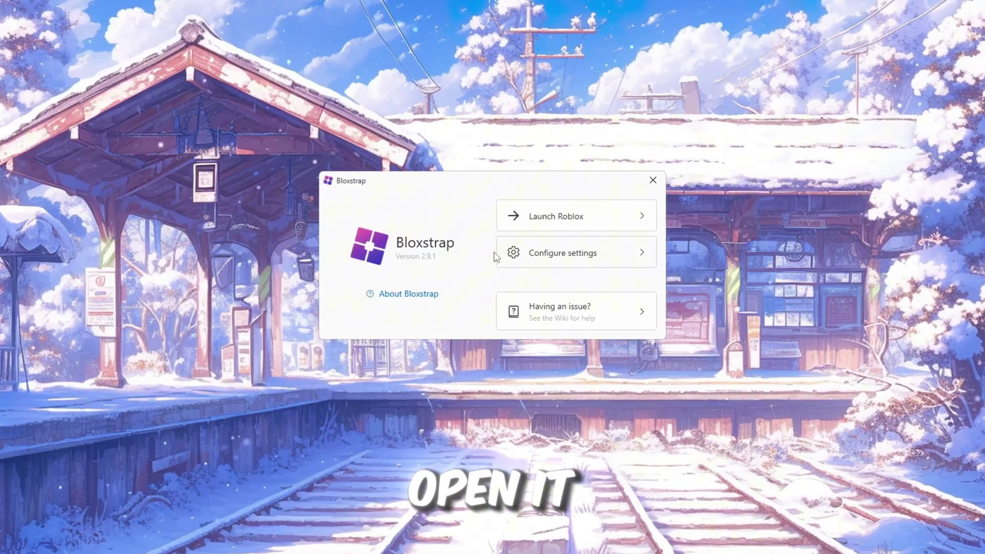
{"action": "left_click", "coordinate": [554, 264]}
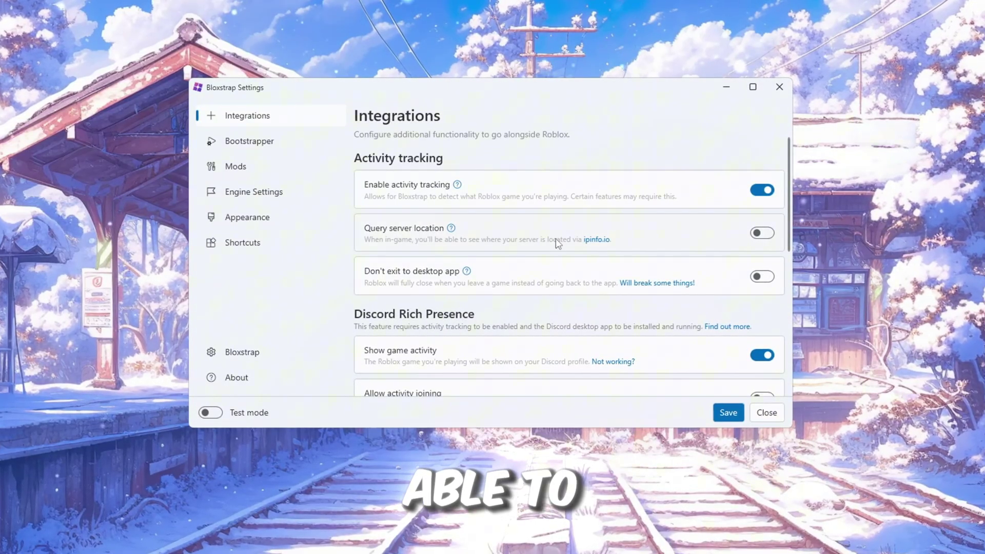
{"action": "scroll", "coordinate": [558, 243], "scroll_direction": "down", "scroll_amount": 5}
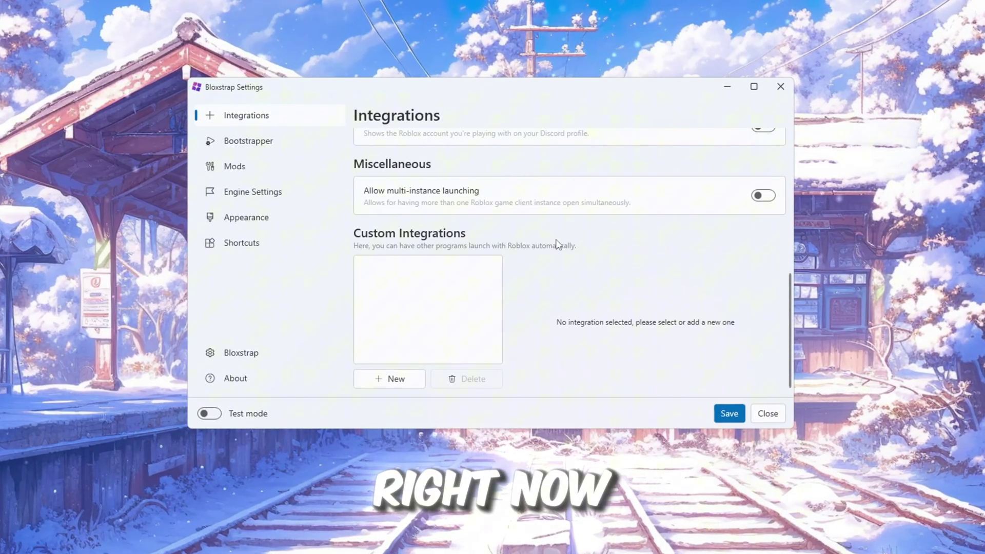
{"action": "scroll", "coordinate": [558, 243], "scroll_direction": "up", "scroll_amount": 3}
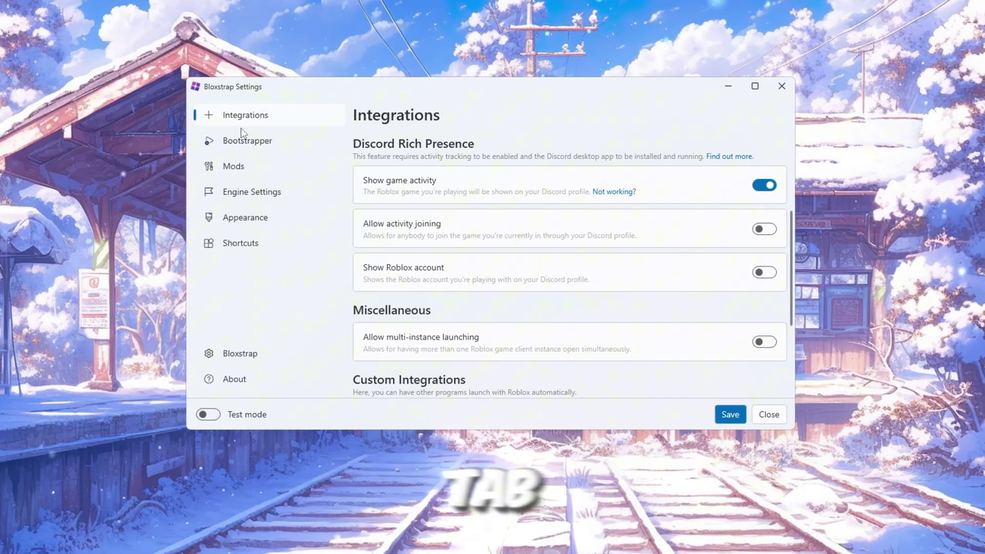
{"action": "scroll", "coordinate": [573, 217], "scroll_direction": "down", "scroll_amount": 3}
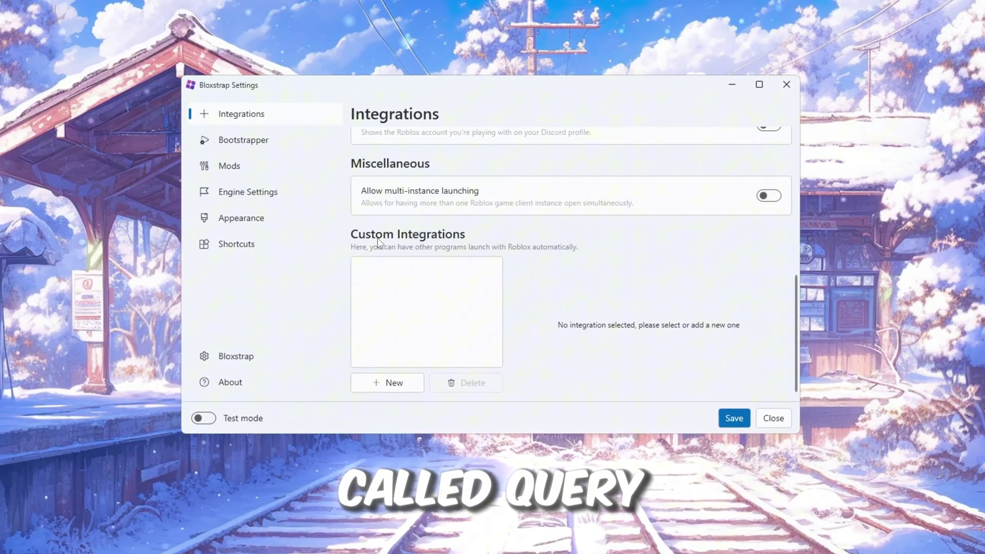
Enable Query server location under Activity tracking and review the Discord Rich Presence and Miscellaneous options.
{"action": "scroll", "coordinate": [444, 241], "scroll_direction": "up", "scroll_amount": 10}
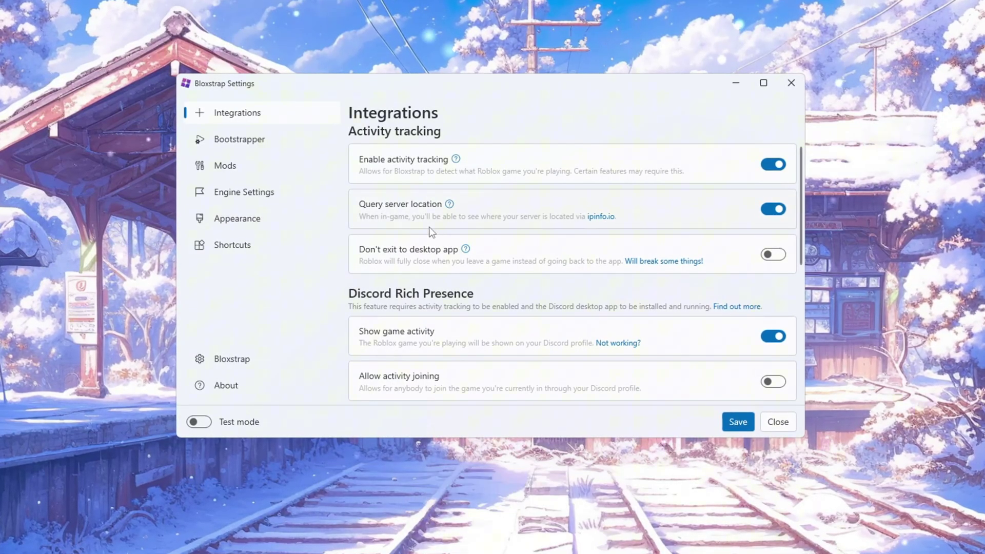
{"action": "scroll", "coordinate": [432, 232], "scroll_direction": "down", "scroll_amount": 3}
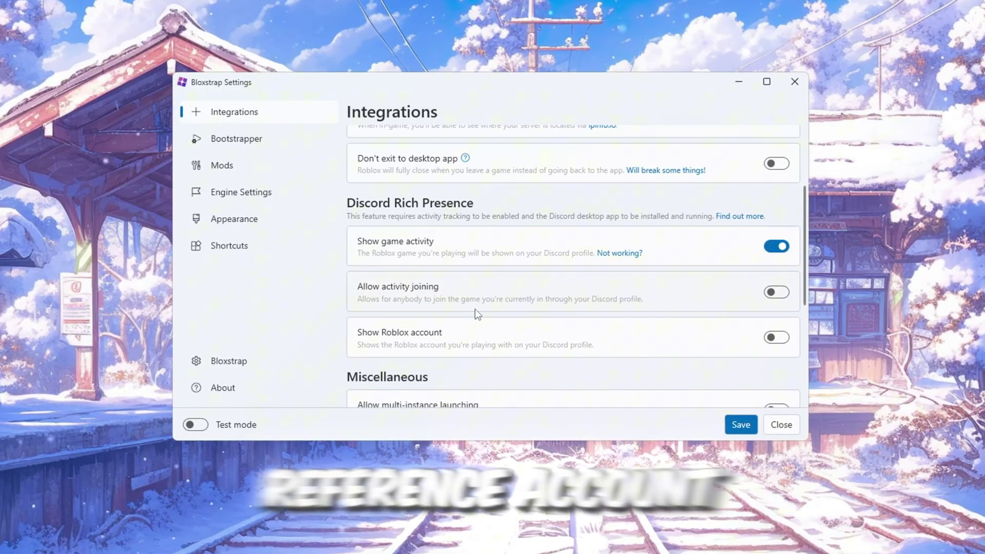
{"action": "scroll", "coordinate": [477, 308], "scroll_direction": "down", "scroll_amount": 3}
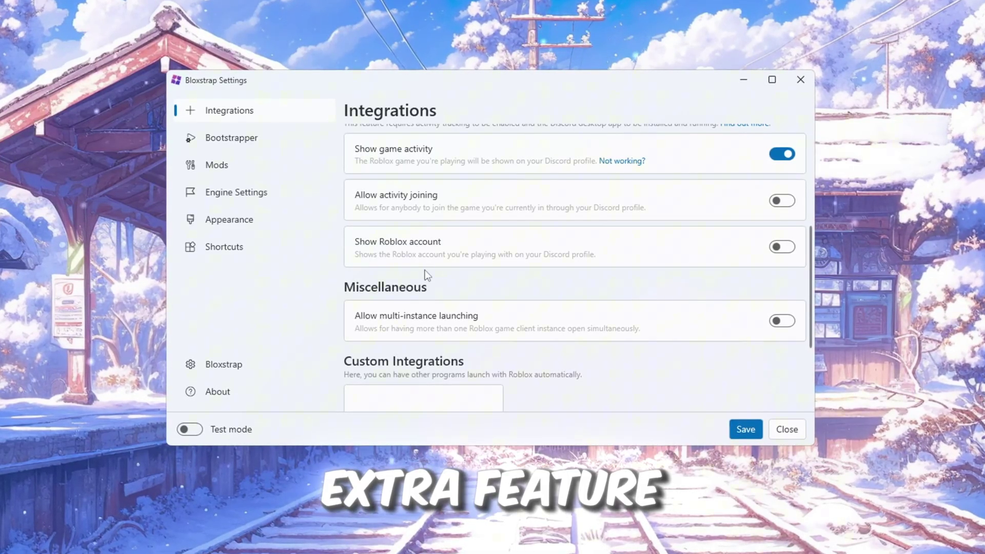
View the Bootstrapper options, then inspect the ClientSettings folder inside the Mods folder and close it.
{"action": "left_click", "coordinate": [205, 146]}
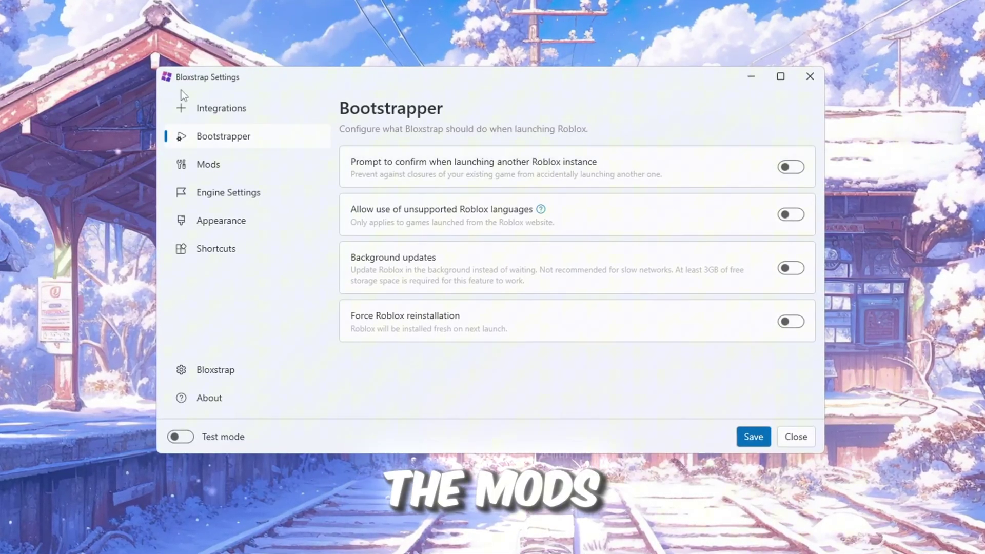
{"action": "left_click", "coordinate": [279, 167]}
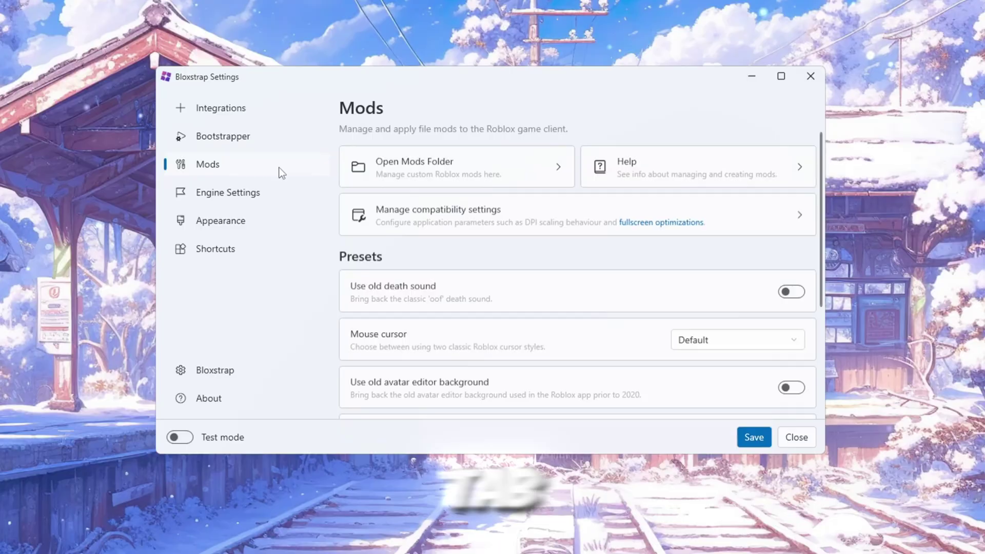
{"action": "left_click", "coordinate": [500, 177]}
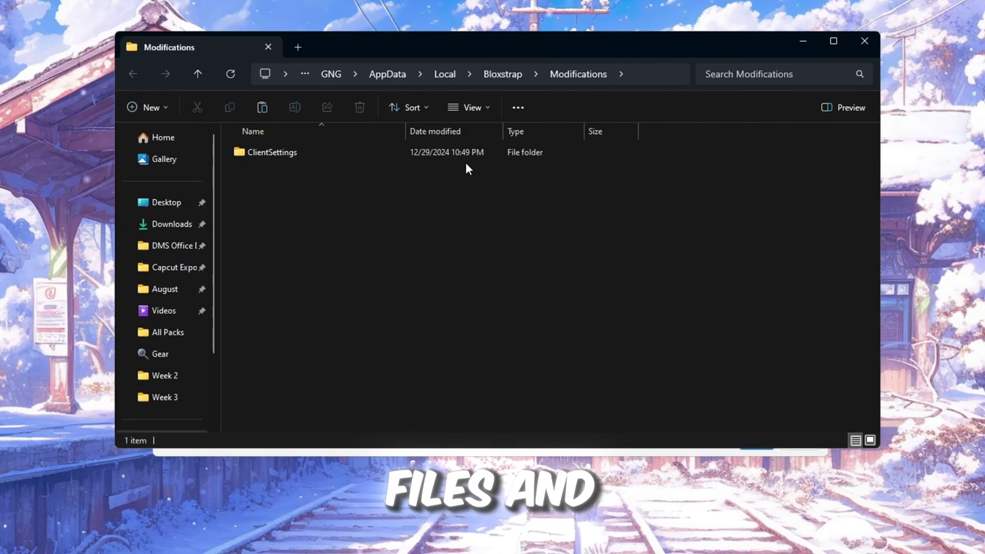
{"action": "double_click", "coordinate": [445, 158]}
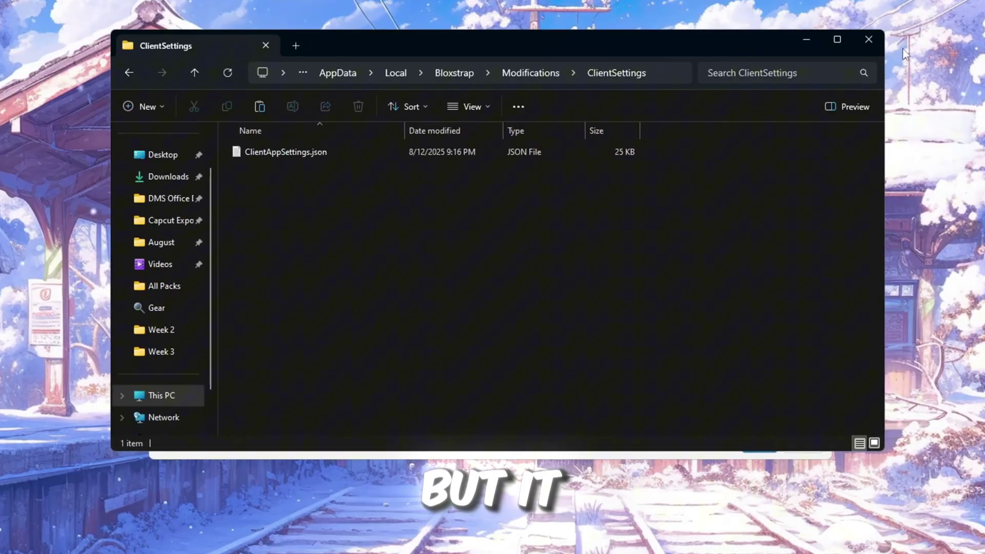
{"action": "left_click", "coordinate": [868, 40]}
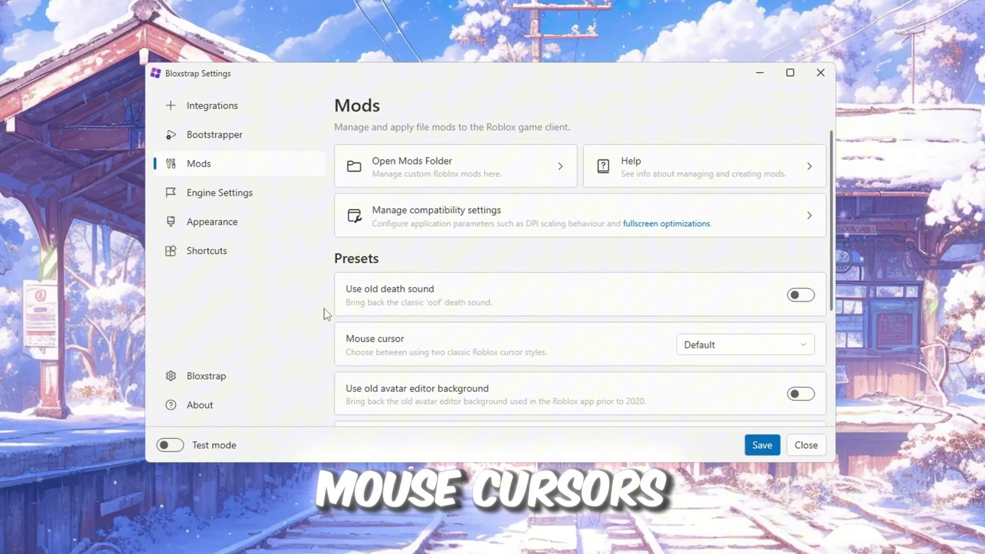
Review the Mods presets for mouse cursor, avatar editor background, character sounds, emoji type and custom font.
{"action": "scroll", "coordinate": [422, 369], "scroll_direction": "down", "scroll_amount": 2}
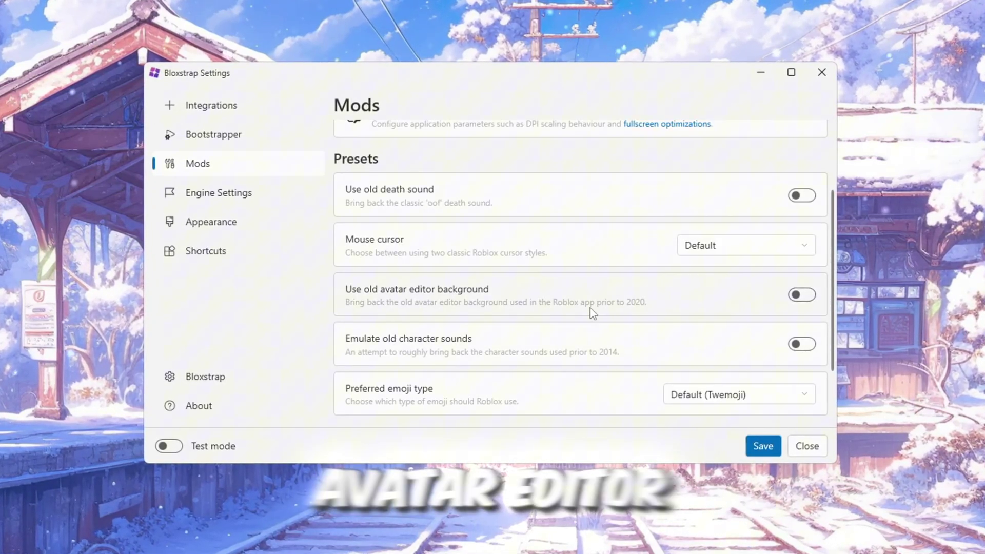
{"action": "scroll", "coordinate": [417, 312], "scroll_direction": "down", "scroll_amount": 2}
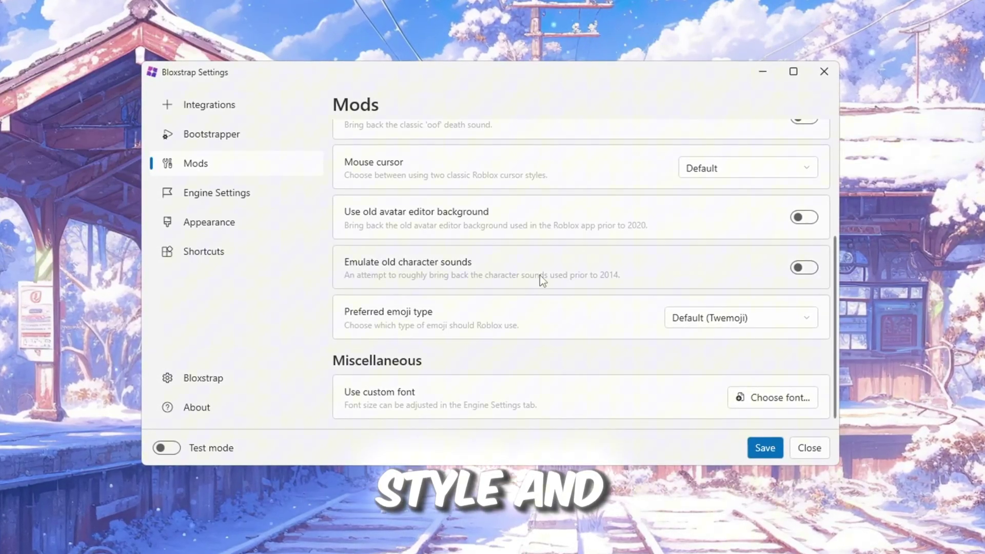
{"action": "scroll", "coordinate": [539, 277], "scroll_direction": "up", "scroll_amount": 4}
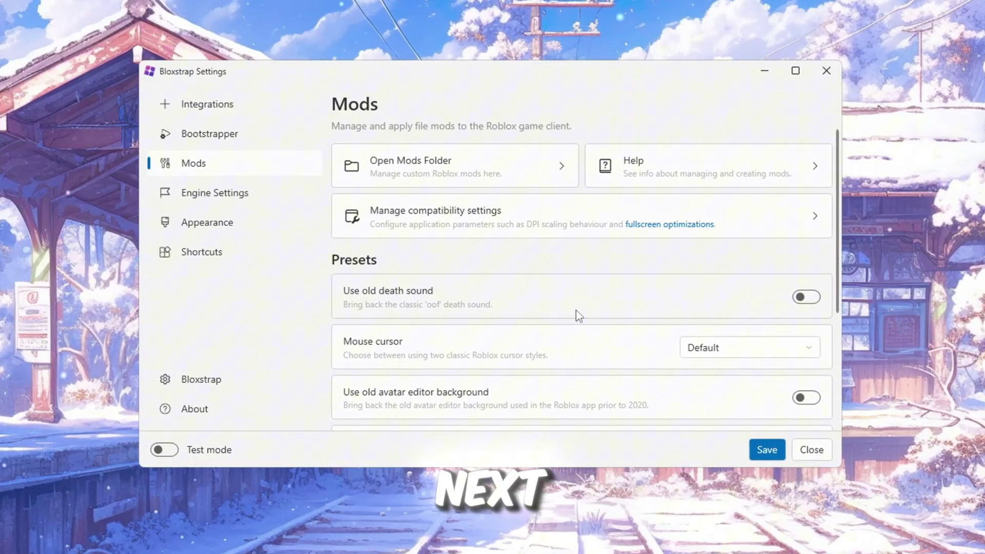
Set the Framerate limit to 999 in the Rendering and Graphics presets of Engine Settings.
{"action": "left_click", "coordinate": [226, 200]}
{"action": "scroll", "coordinate": [577, 263], "scroll_direction": "down", "scroll_amount": 3}
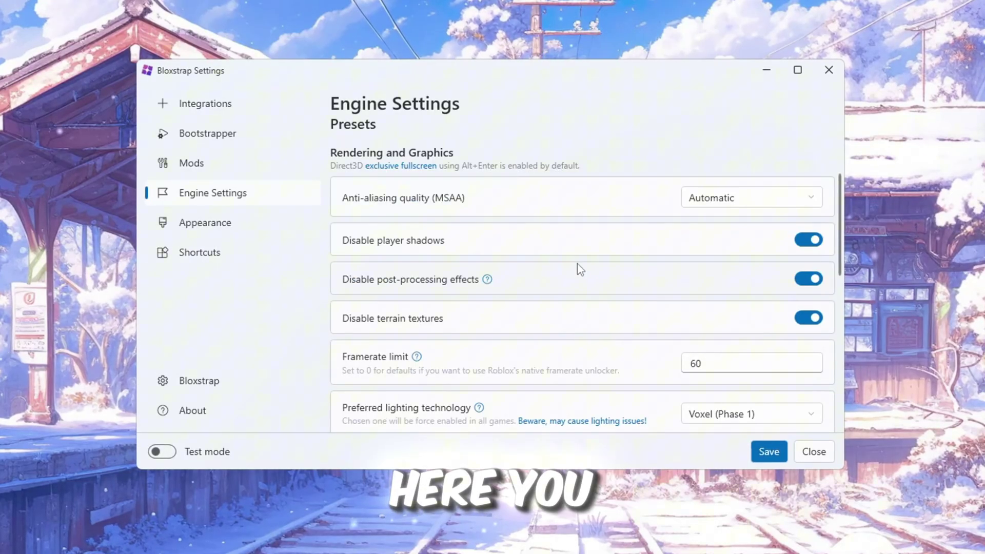
{"action": "scroll", "coordinate": [582, 256], "scroll_direction": "down", "scroll_amount": 7}
{"action": "scroll", "coordinate": [510, 254], "scroll_direction": "up", "scroll_amount": 7}
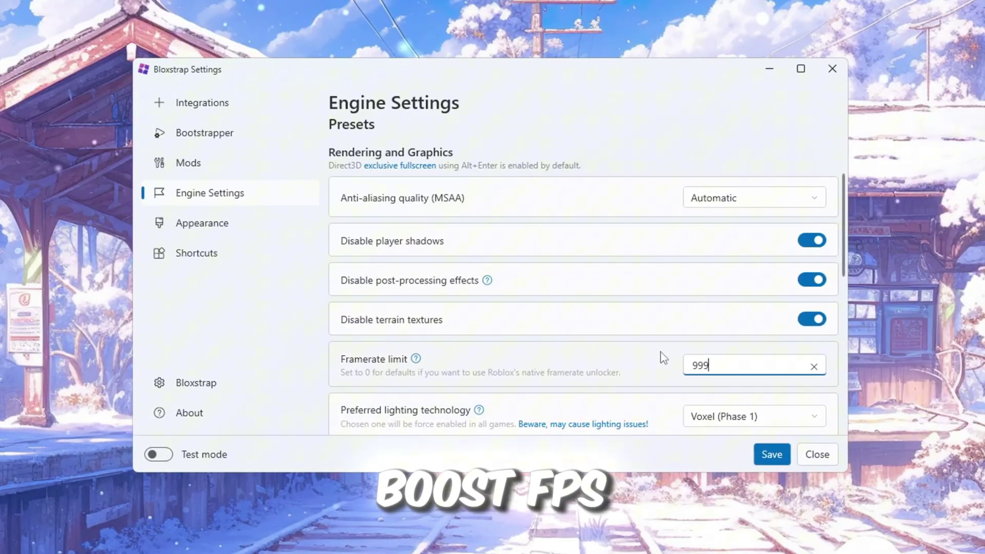
Review the rendering mode, texture quality, and User Interface and Layout options in Engine Settings.
{"action": "scroll", "coordinate": [732, 376], "scroll_direction": "down", "scroll_amount": 7}
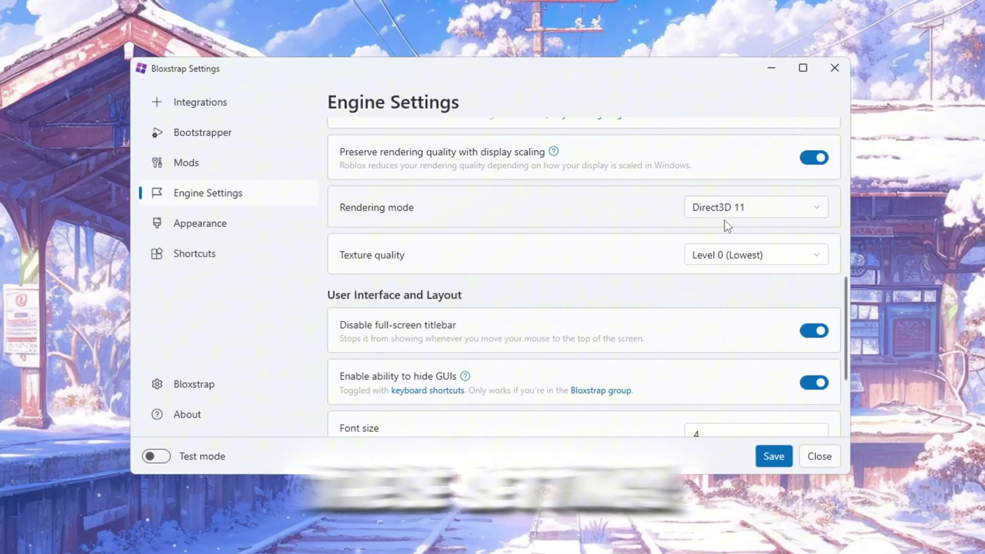
{"action": "scroll", "coordinate": [654, 234], "scroll_direction": "down", "scroll_amount": 3}
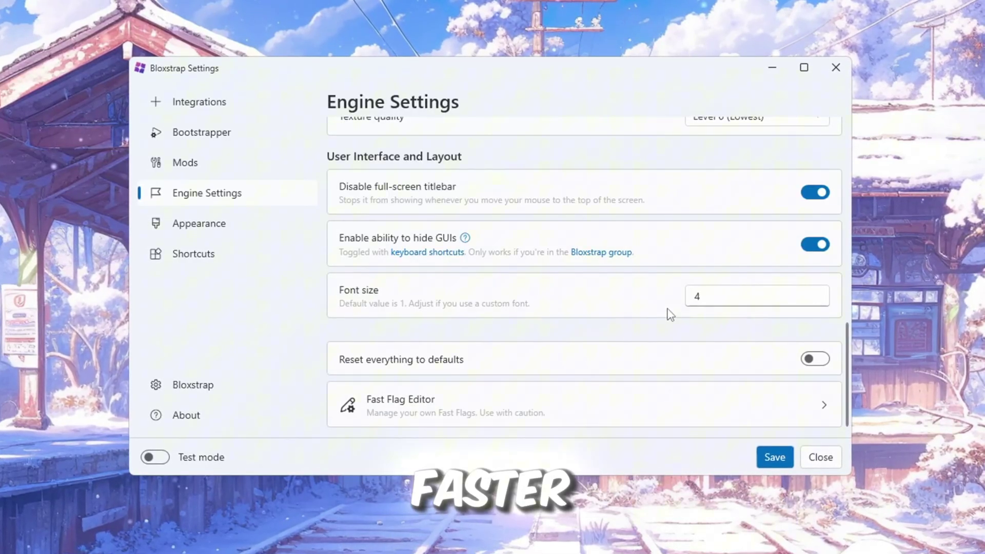
{"action": "scroll", "coordinate": [487, 322], "scroll_direction": "up", "scroll_amount": 3}
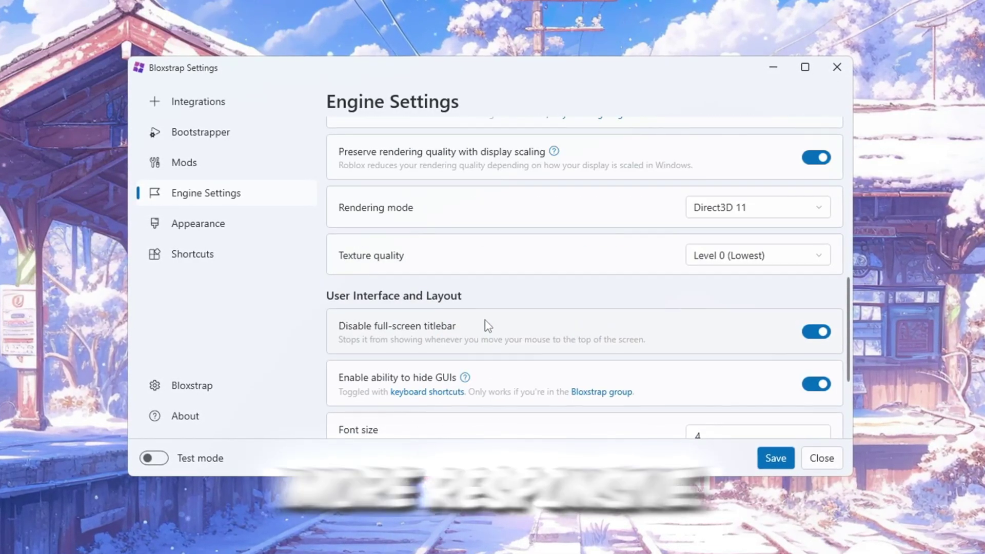
Review the User Interface and Layout options in Engine Settings, then open the Fast Flag Editor.
{"action": "scroll", "coordinate": [486, 326], "scroll_direction": "down", "scroll_amount": 3}
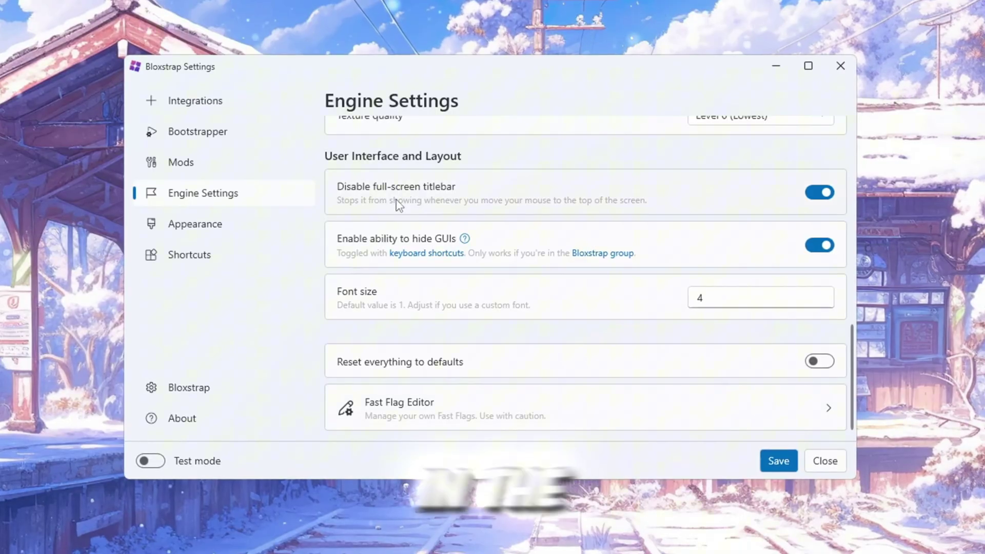
{"action": "scroll", "coordinate": [578, 401], "scroll_direction": "up", "scroll_amount": 13}
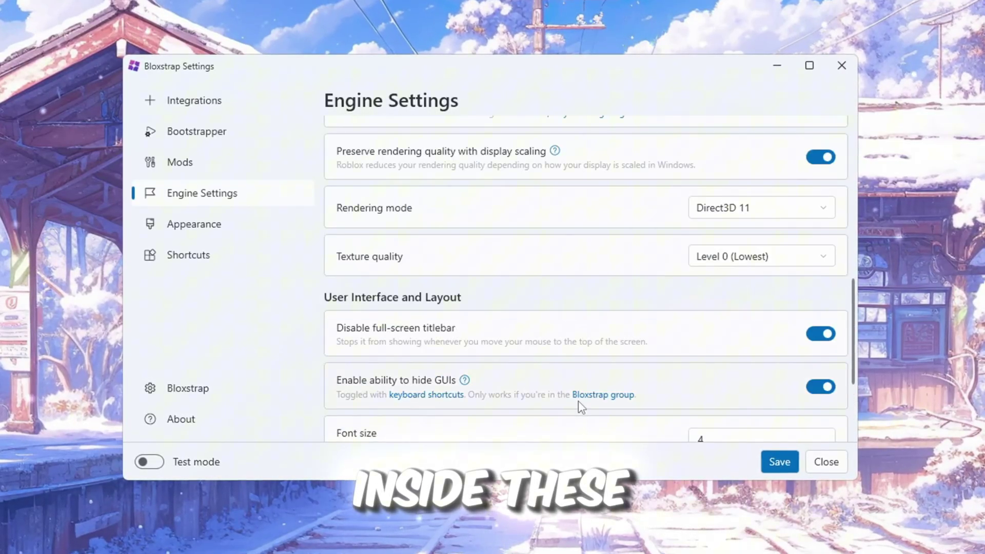
{"action": "scroll", "coordinate": [687, 386], "scroll_direction": "down", "scroll_amount": 12}
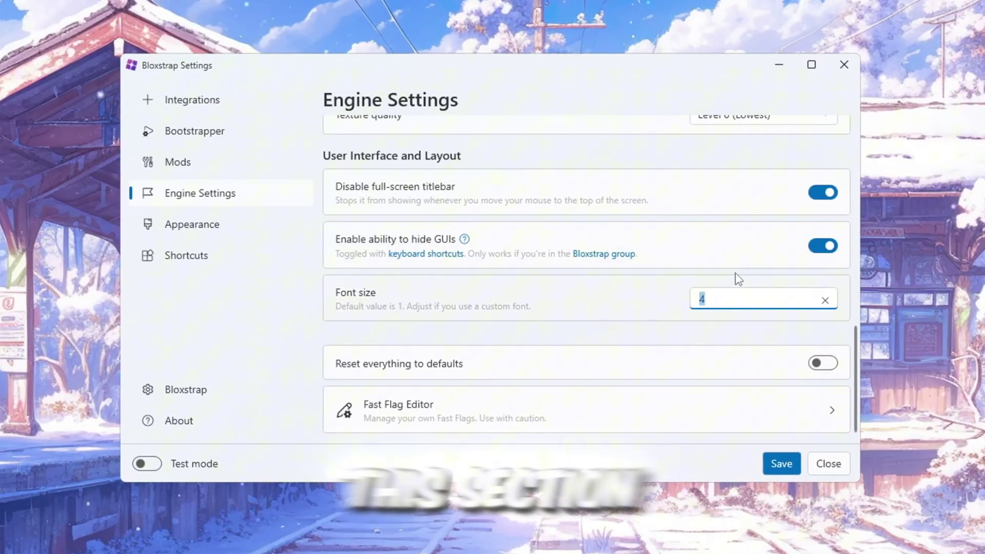
{"action": "left_click", "coordinate": [467, 429]}
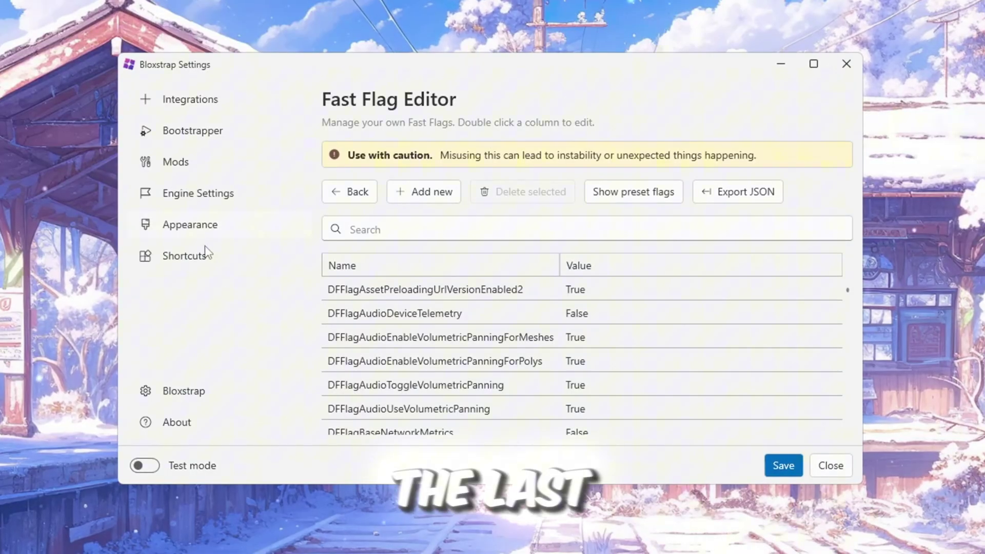
View the Shortcuts options and the Appearance options of Bloxstrap.
{"action": "left_click", "coordinate": [207, 230]}
{"action": "left_click", "coordinate": [197, 256]}
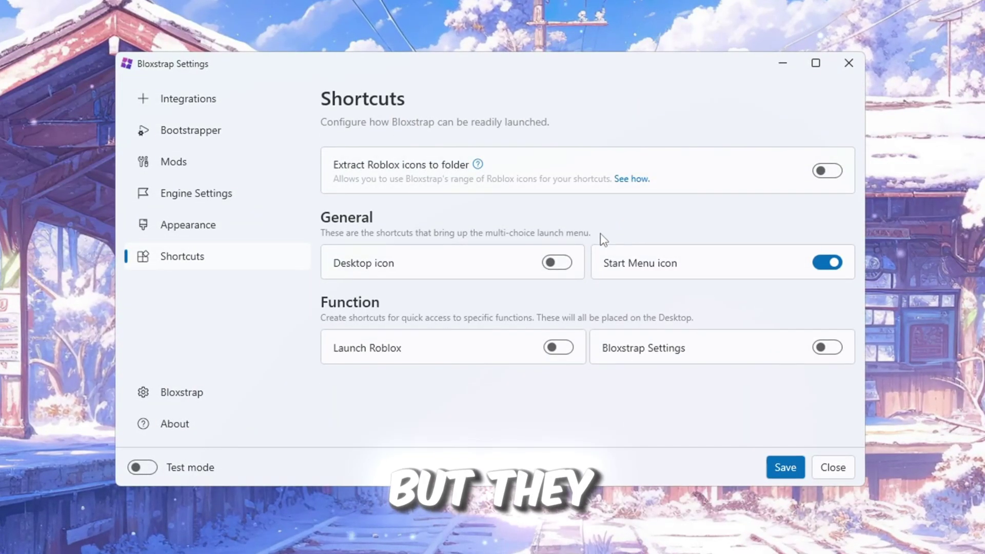
{"action": "left_click", "coordinate": [180, 230]}
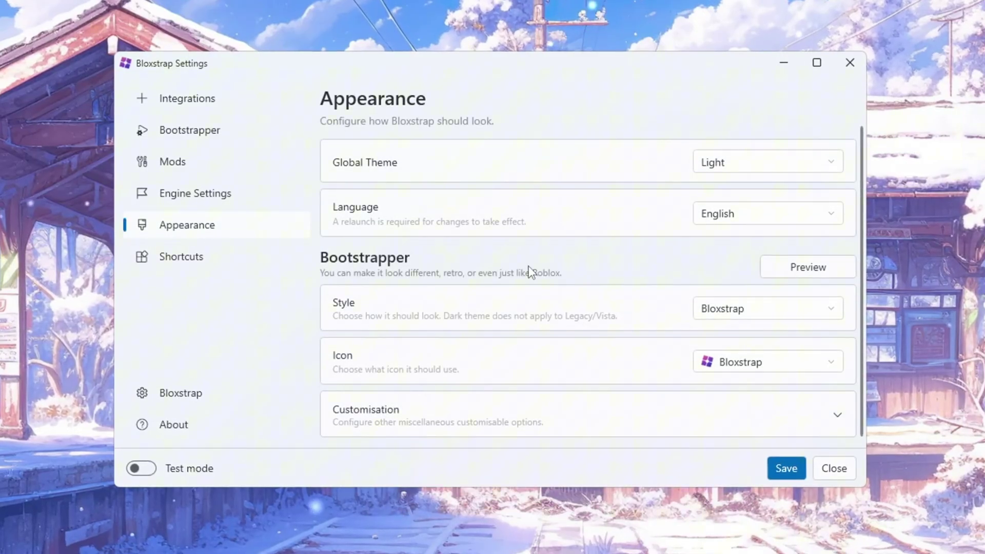
Try the Dark global theme in the Appearance settings, then switch back to Light.
{"action": "left_click", "coordinate": [811, 160]}
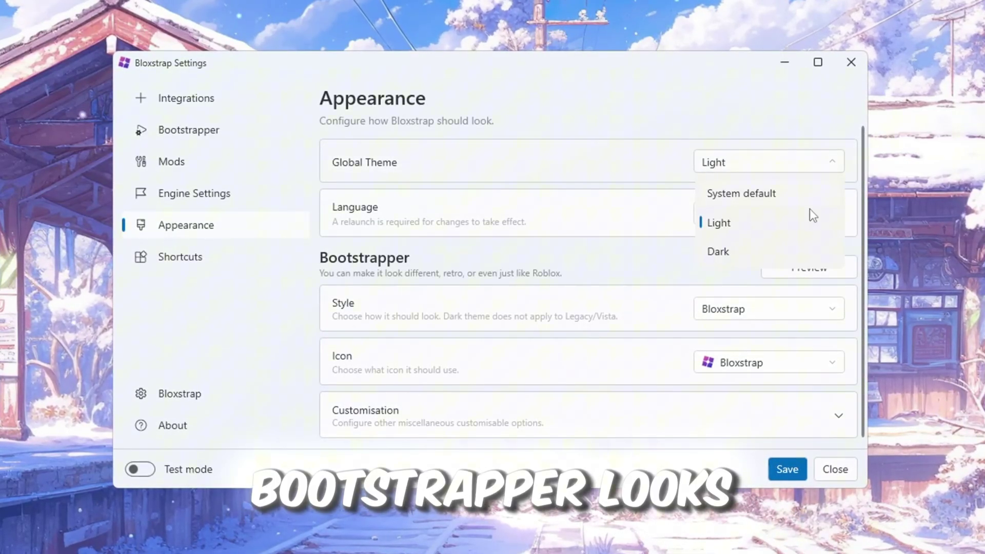
{"action": "left_click", "coordinate": [794, 252]}
{"action": "left_click", "coordinate": [756, 170]}
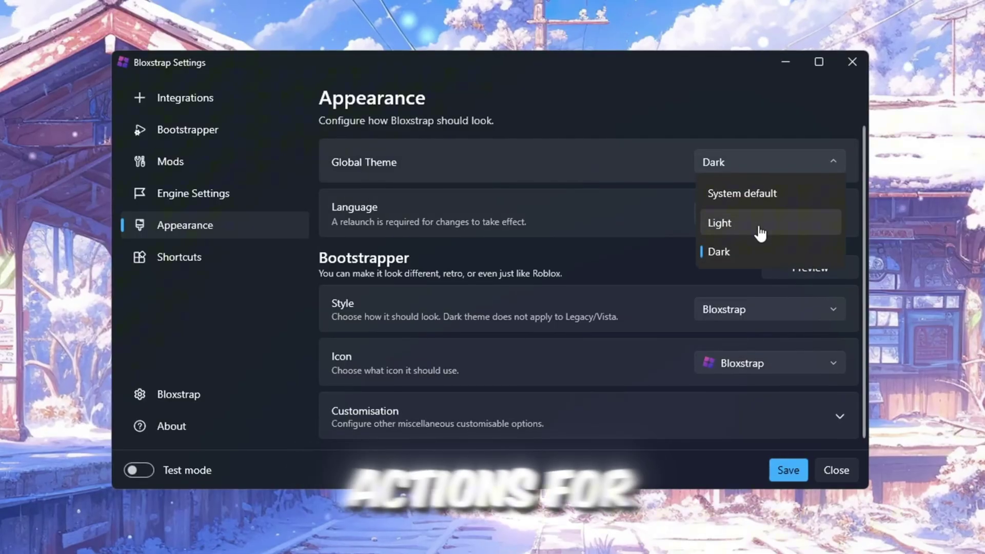
{"action": "left_click", "coordinate": [719, 222]}
Glance at the Shortcuts options, then open the Fast Flag Editor from Engine Settings.
{"action": "left_click", "coordinate": [180, 258]}
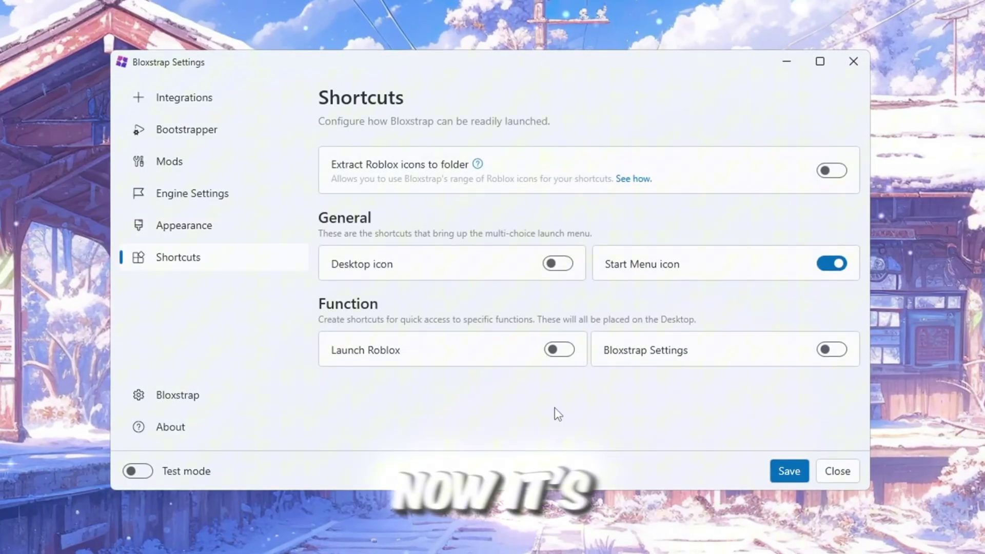
{"action": "left_click", "coordinate": [123, 194]}
{"action": "scroll", "coordinate": [313, 241], "scroll_direction": "down", "scroll_amount": 10}
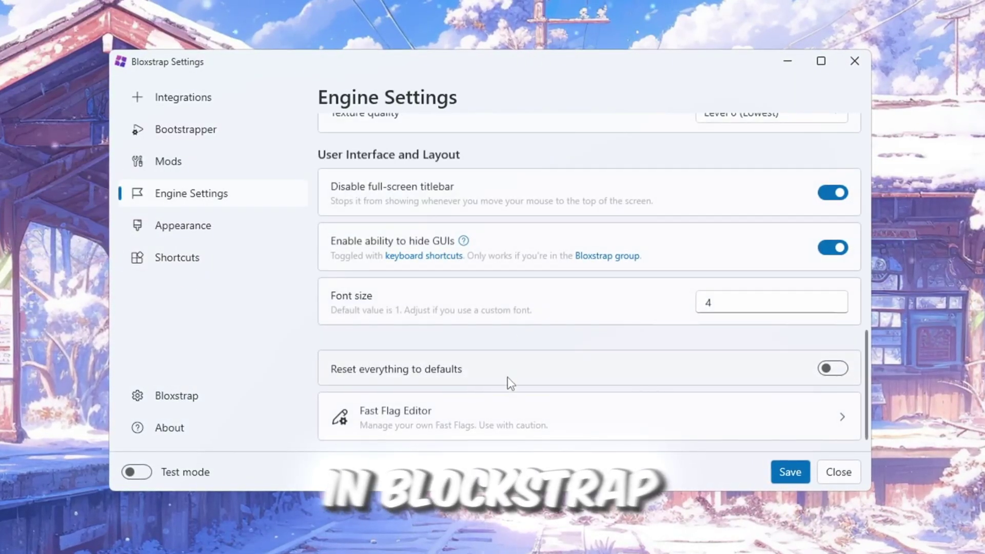
{"action": "left_click", "coordinate": [501, 413]}
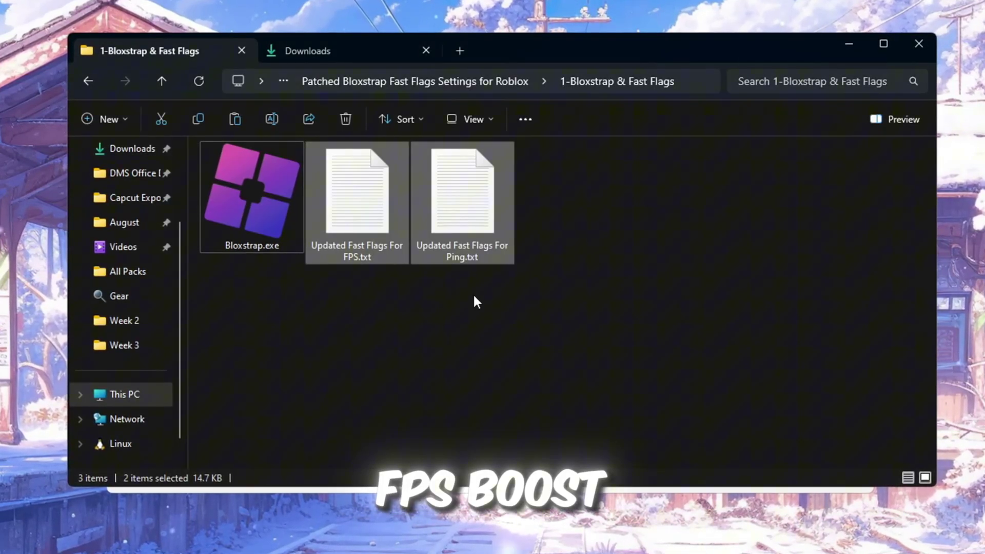
Copy the entire contents of Updated Fast Flags For FPS.txt, then minimize the text file and its folder window.
{"action": "left_click", "coordinate": [358, 220]}
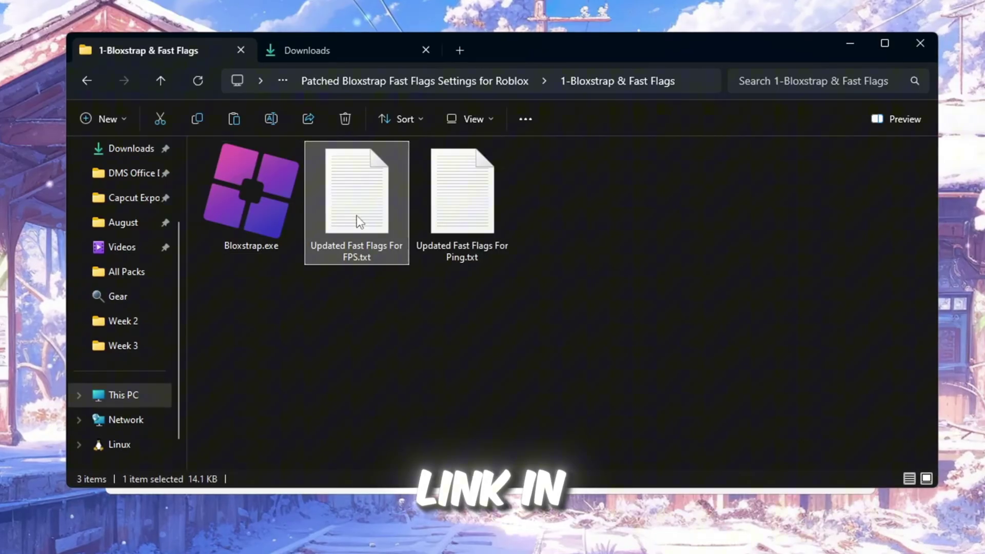
{"action": "double_click", "coordinate": [358, 222]}
{"action": "key", "text": "ctrl+a"}
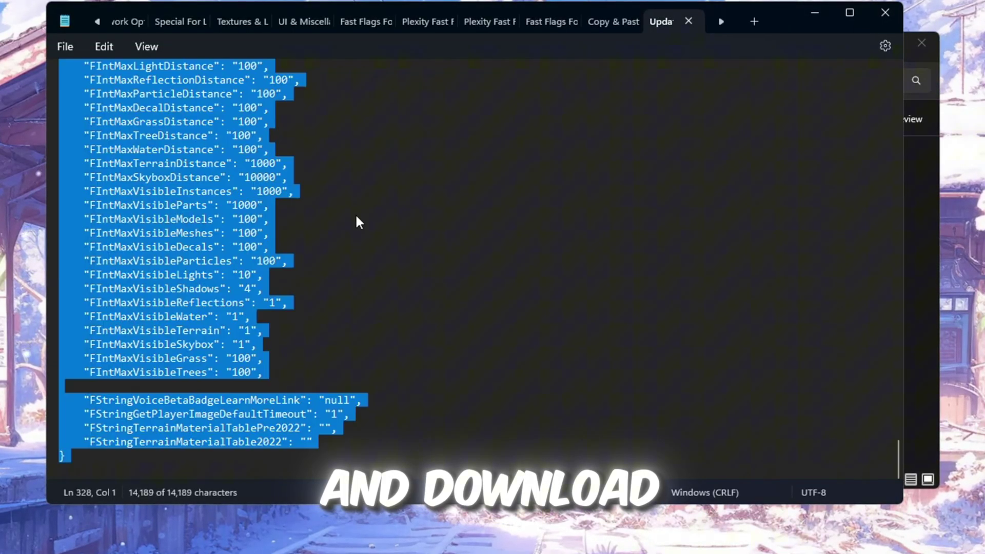
{"action": "right_click", "coordinate": [131, 70]}
{"action": "left_click", "coordinate": [160, 153]}
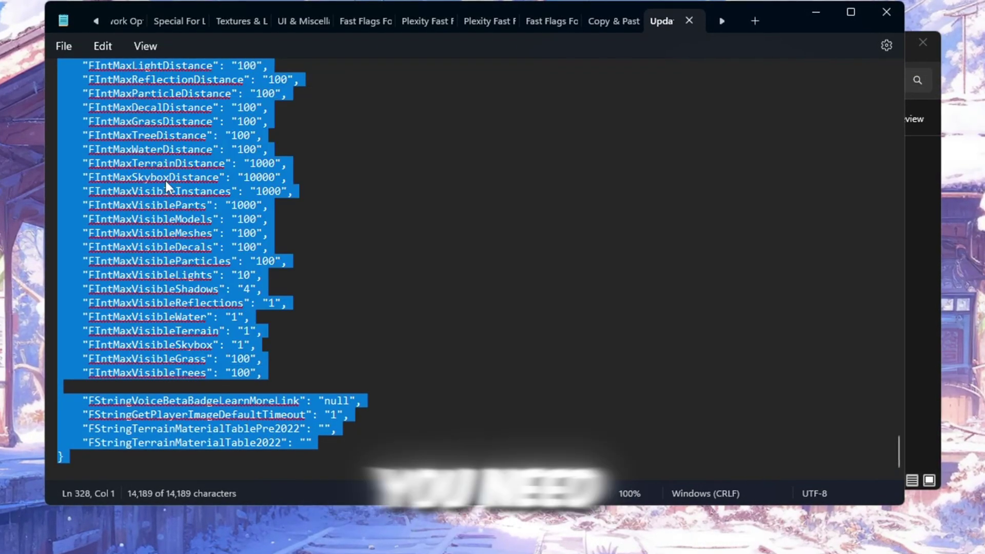
{"action": "right_click", "coordinate": [129, 69]}
{"action": "left_click", "coordinate": [161, 155]}
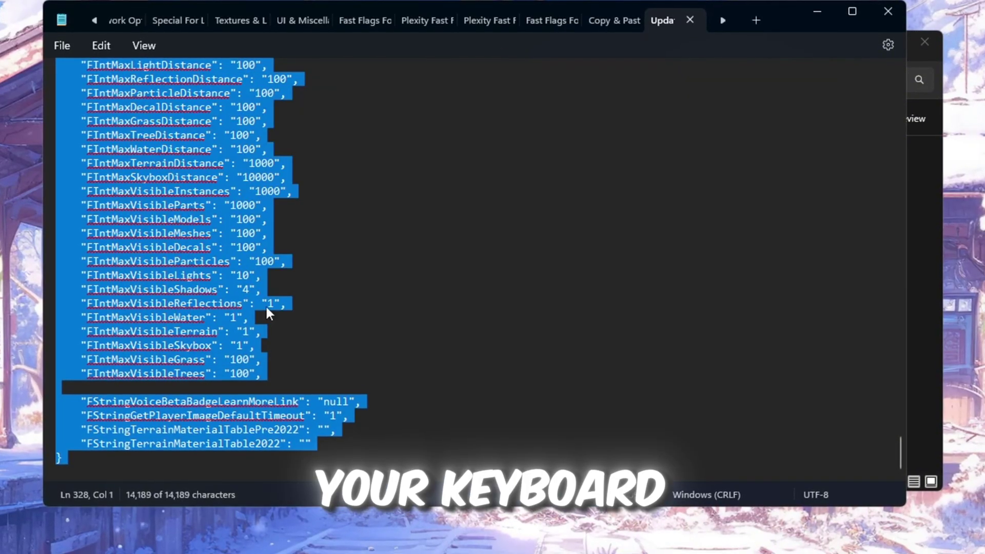
{"action": "left_click", "coordinate": [821, 9]}
{"action": "left_click", "coordinate": [855, 42]}
Import the copied flags as JSON in the Fast Flag Editor, overwrite the conflicting flag values and save the Bloxstrap settings.
{"action": "left_click", "coordinate": [405, 190]}
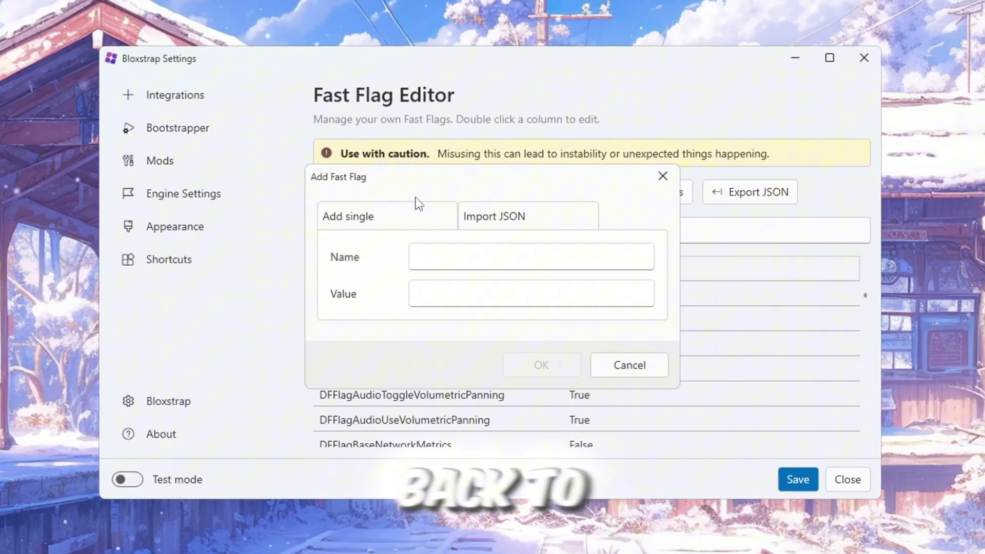
{"action": "left_click", "coordinate": [531, 223]}
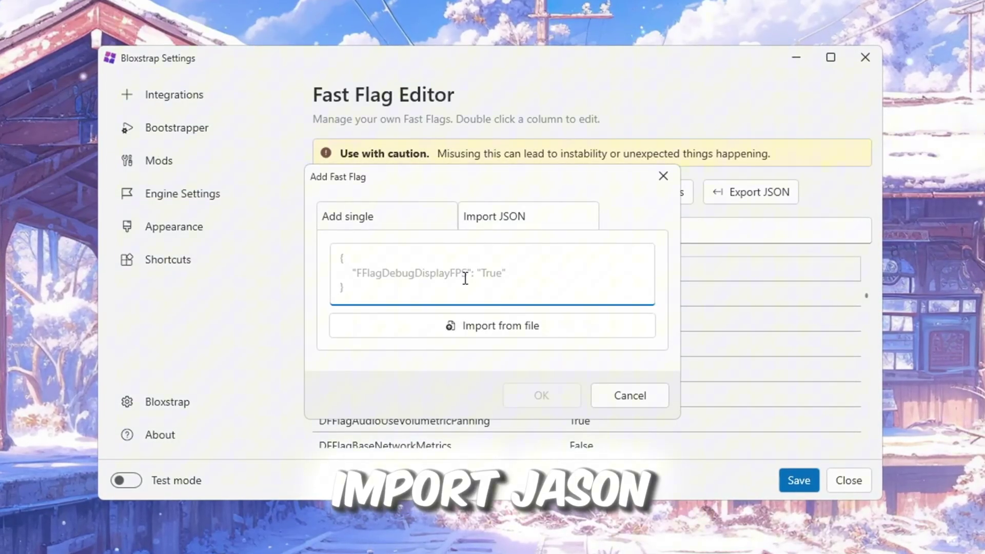
{"action": "key", "text": "ctrl+v"}
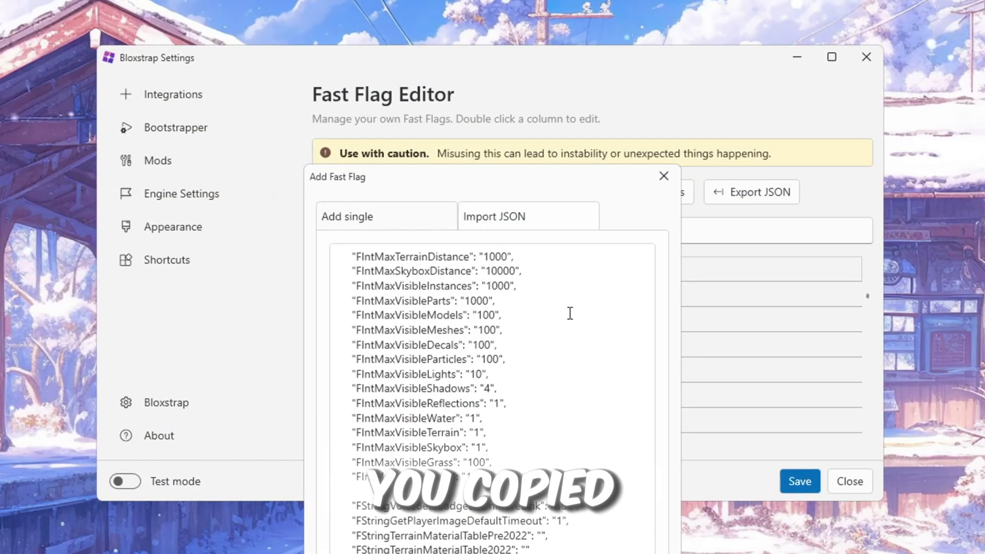
{"action": "key", "text": "Return"}
{"action": "left_click", "coordinate": [562, 365]}
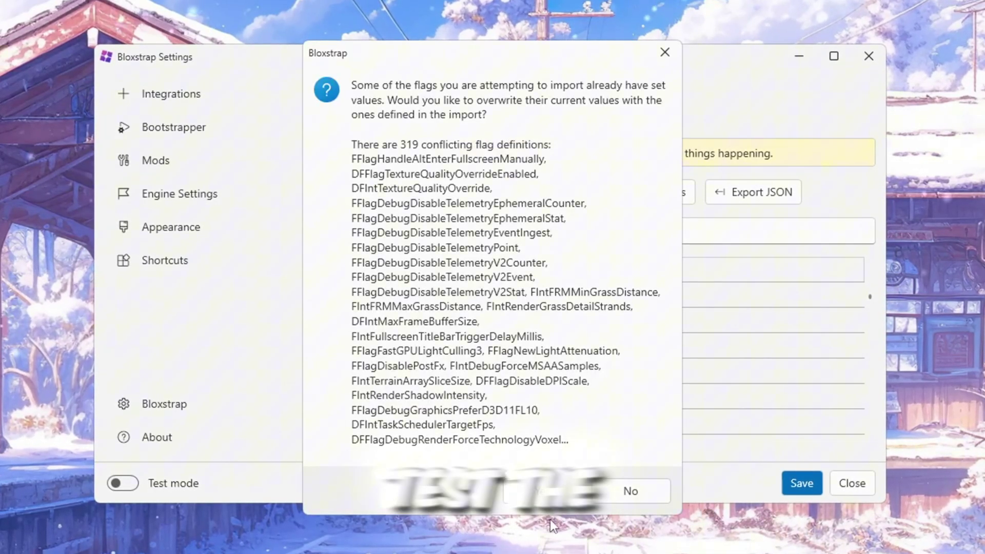
{"action": "left_click", "coordinate": [542, 488]}
{"action": "left_click", "coordinate": [808, 483]}
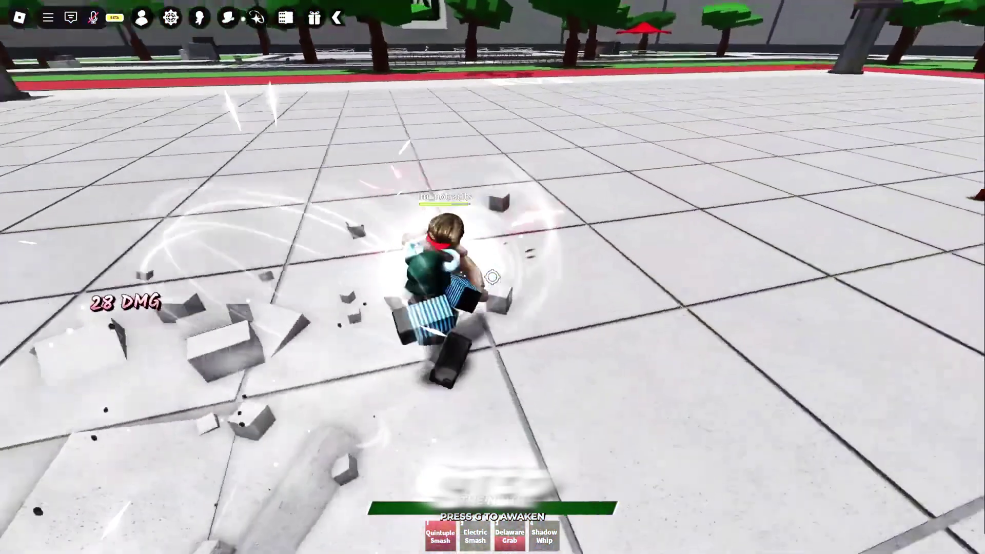
{"action": "left_click", "coordinate": [492, 277]}
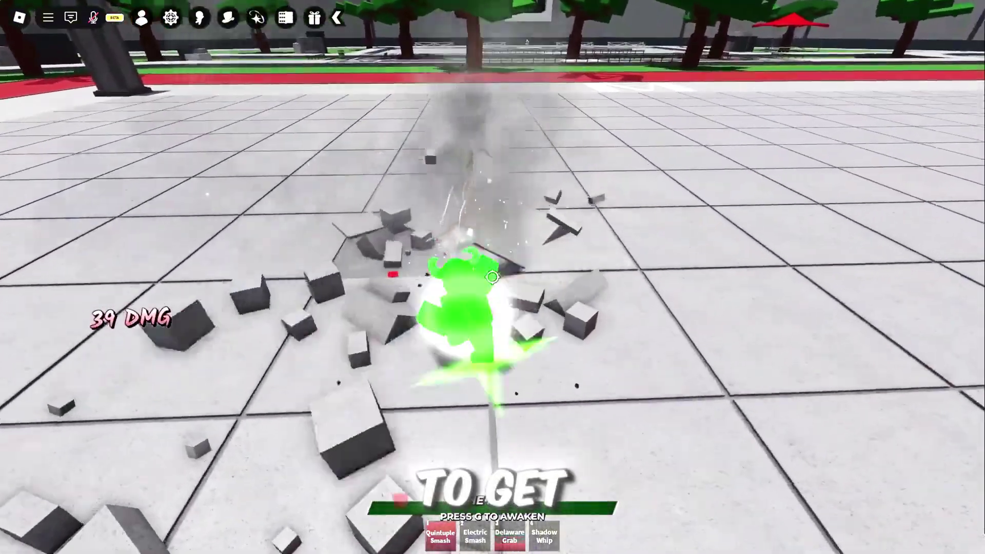
{"action": "left_click", "coordinate": [492, 277]}
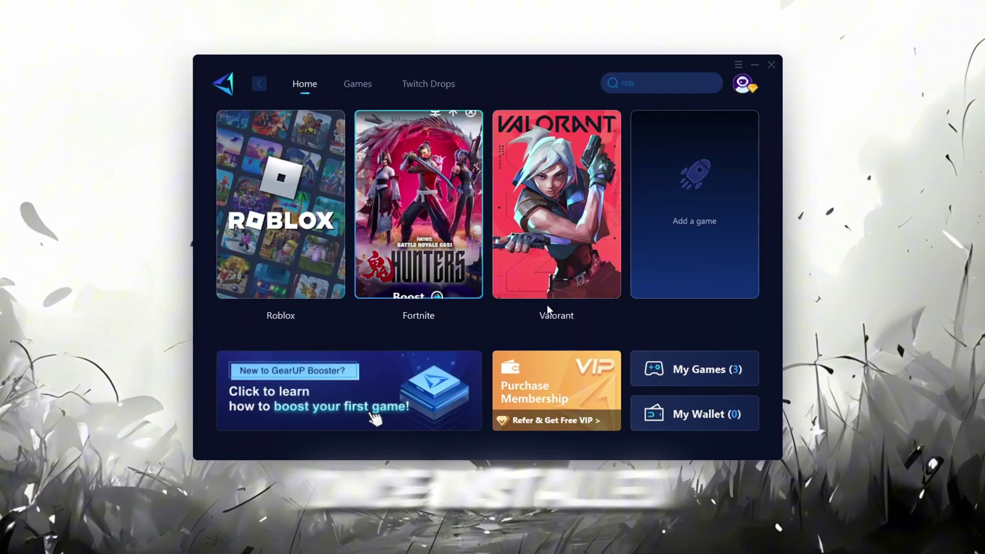
Switch to GearUP Booster, view the account's membership details and browse the Popular games list.
{"action": "mouse_move", "coordinate": [519, 258]}
{"action": "left_click", "coordinate": [754, 80]}
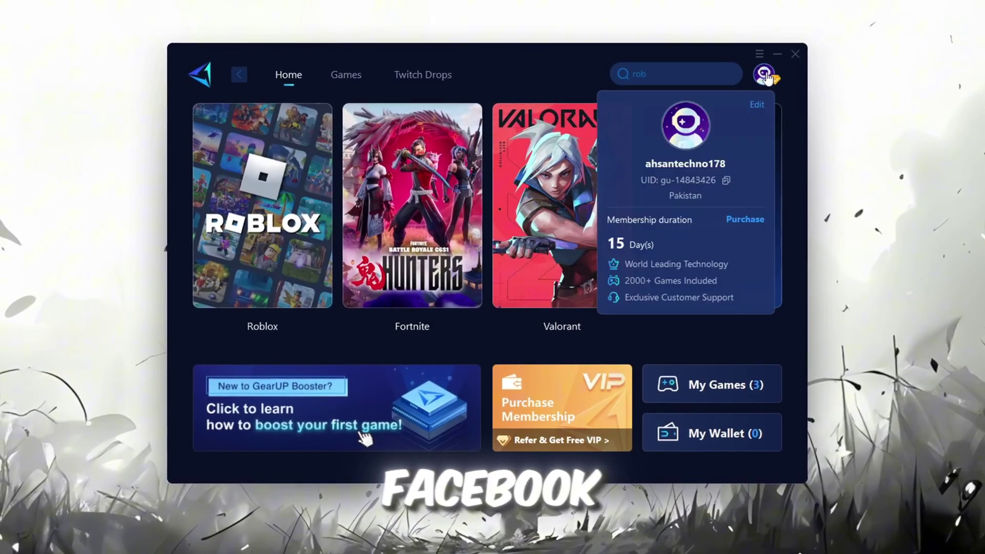
{"action": "mouse_move", "coordinate": [340, 142]}
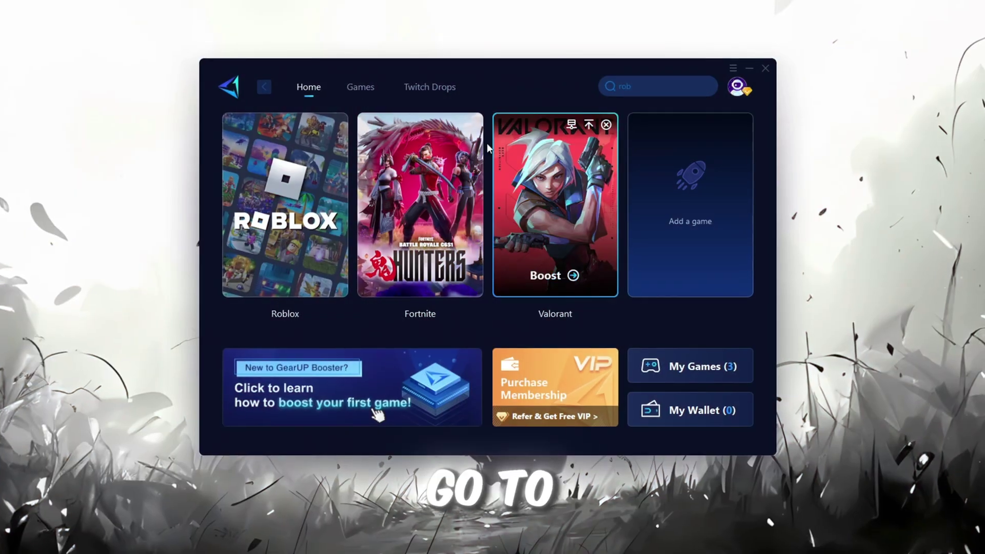
{"action": "mouse_move", "coordinate": [273, 222]}
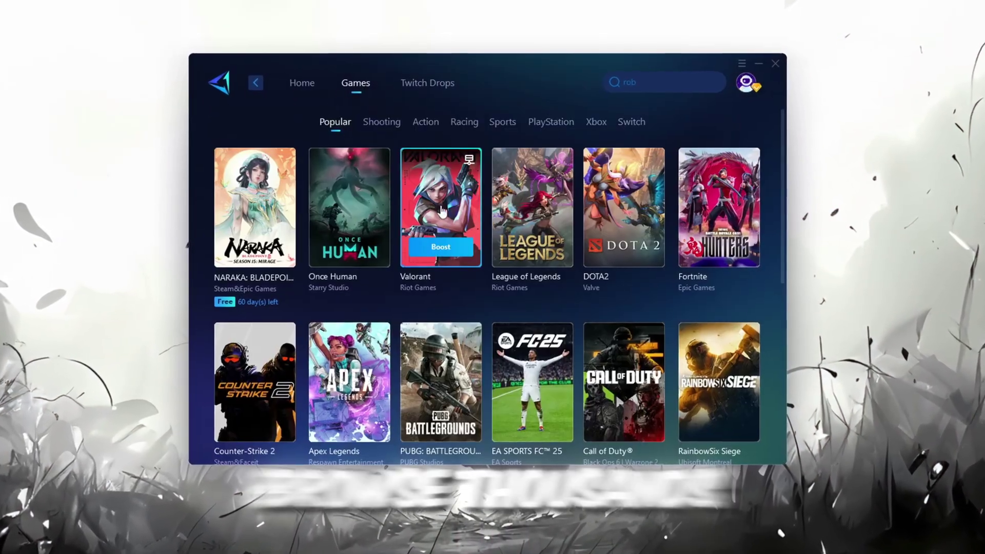
{"action": "scroll", "coordinate": [476, 266], "scroll_direction": "down", "scroll_amount": 5}
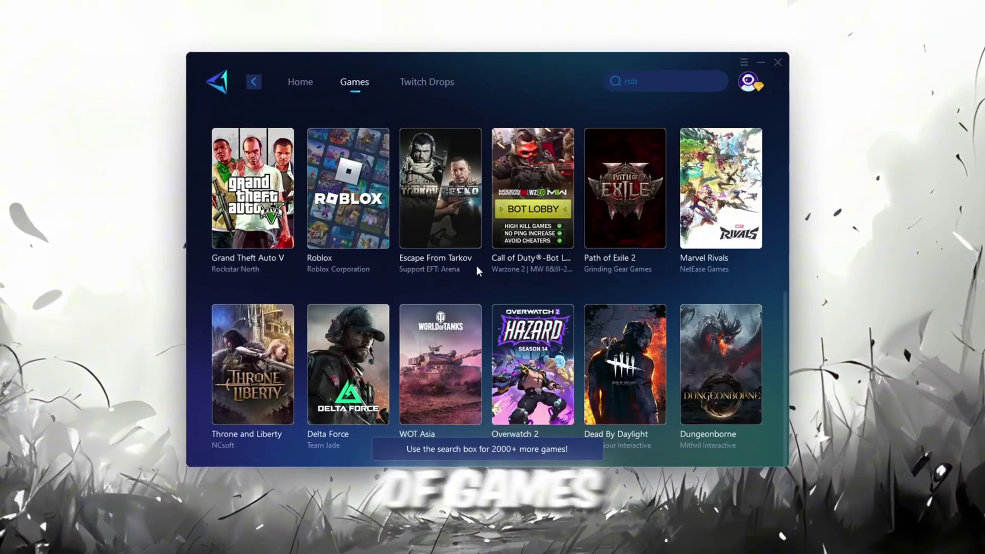
{"action": "scroll", "coordinate": [492, 246], "scroll_direction": "up", "scroll_amount": 5}
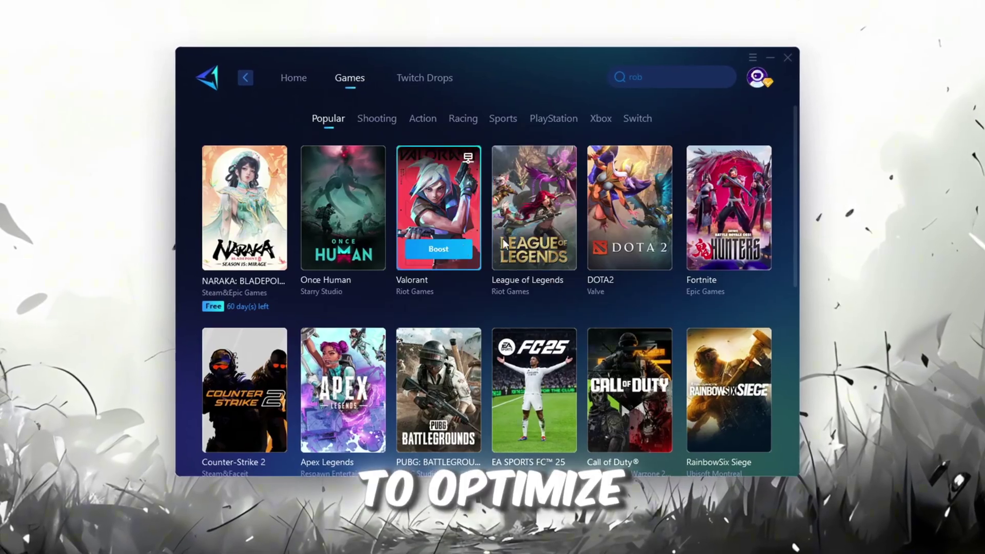
Return to the GearUP home page and start boosting Roblox.
{"action": "left_click", "coordinate": [293, 78]}
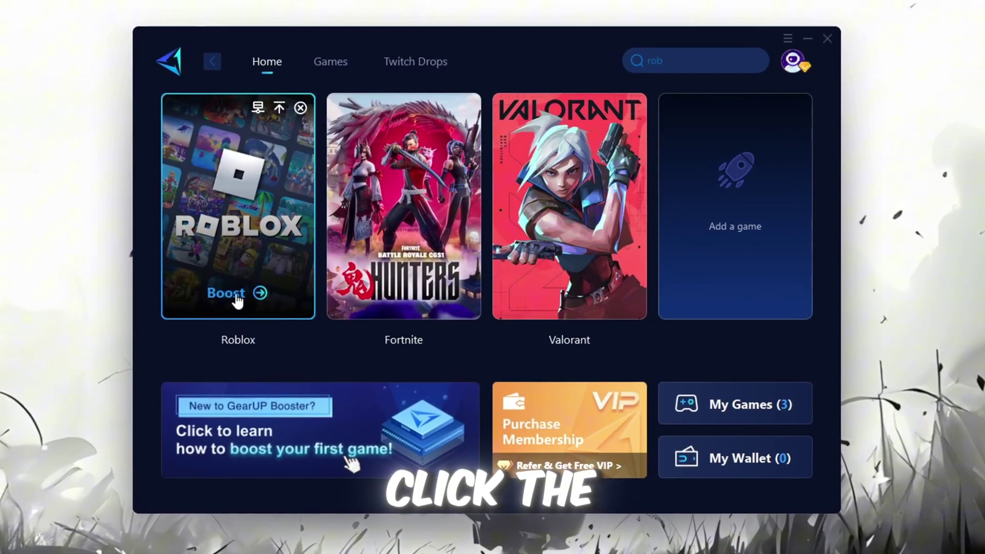
{"action": "left_click", "coordinate": [236, 296]}
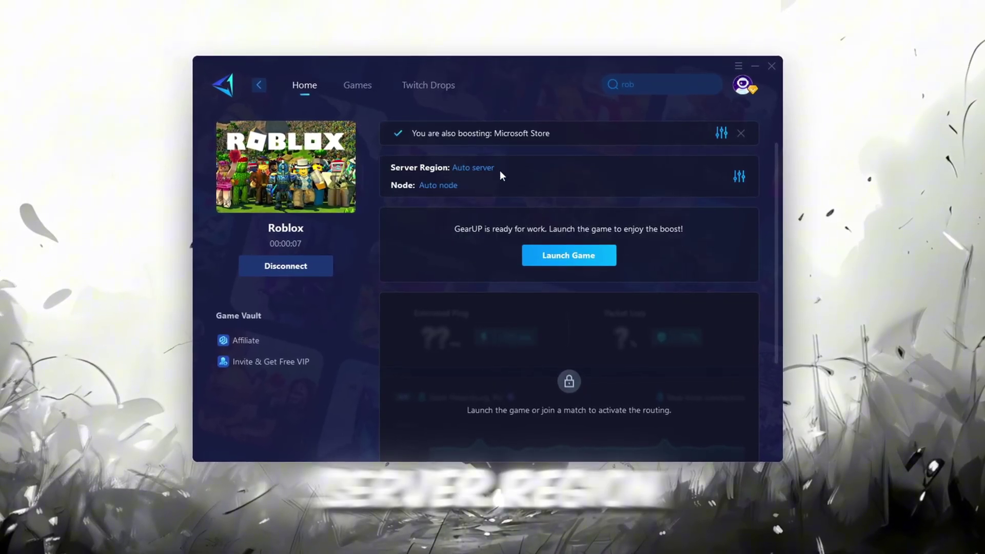
Review the available server regions and nodes for the Roblox boost, closing both lists without selecting anything.
{"action": "left_click", "coordinate": [472, 167]}
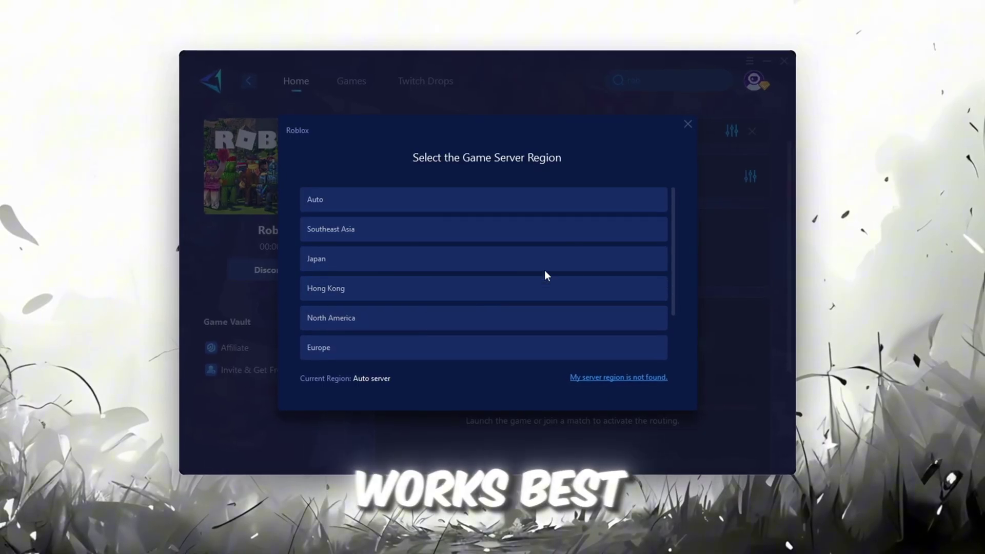
{"action": "scroll", "coordinate": [492, 254], "scroll_direction": "down", "scroll_amount": 1}
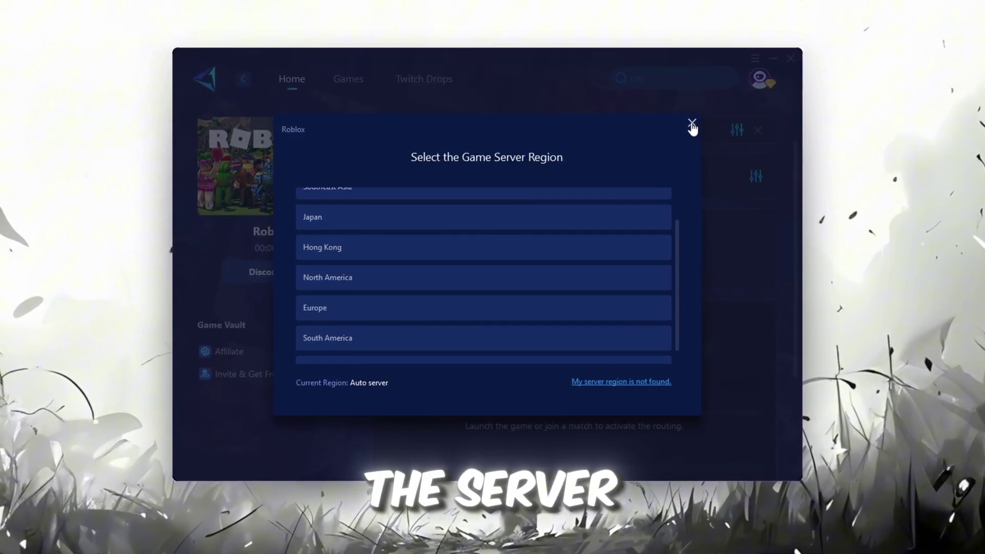
{"action": "left_click", "coordinate": [692, 125]}
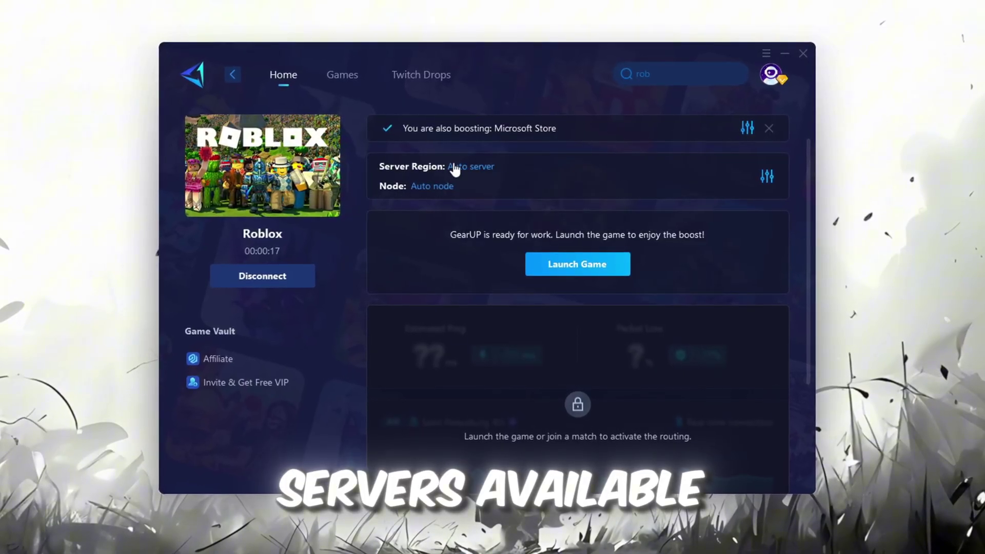
{"action": "left_click", "coordinate": [444, 186]}
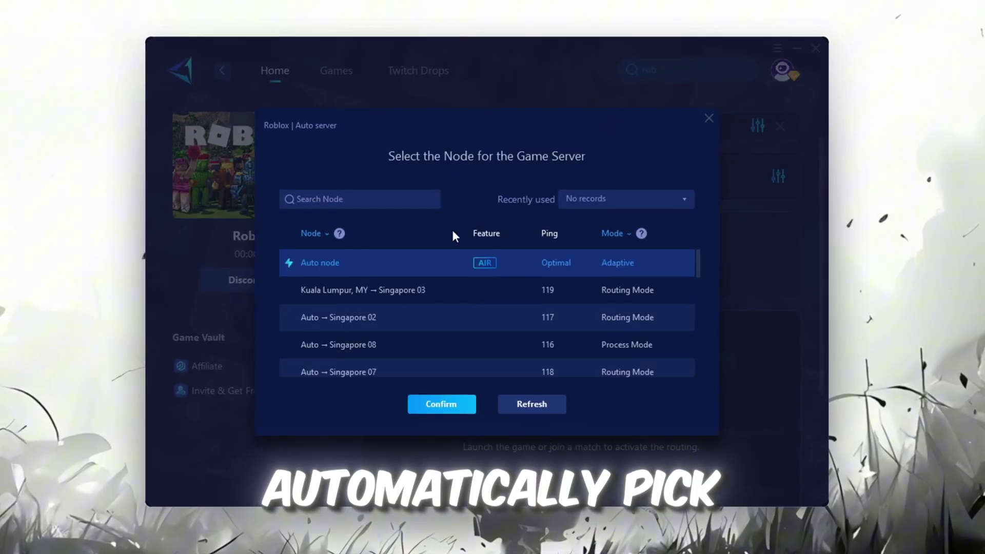
{"action": "scroll", "coordinate": [490, 281], "scroll_direction": "down", "scroll_amount": 3}
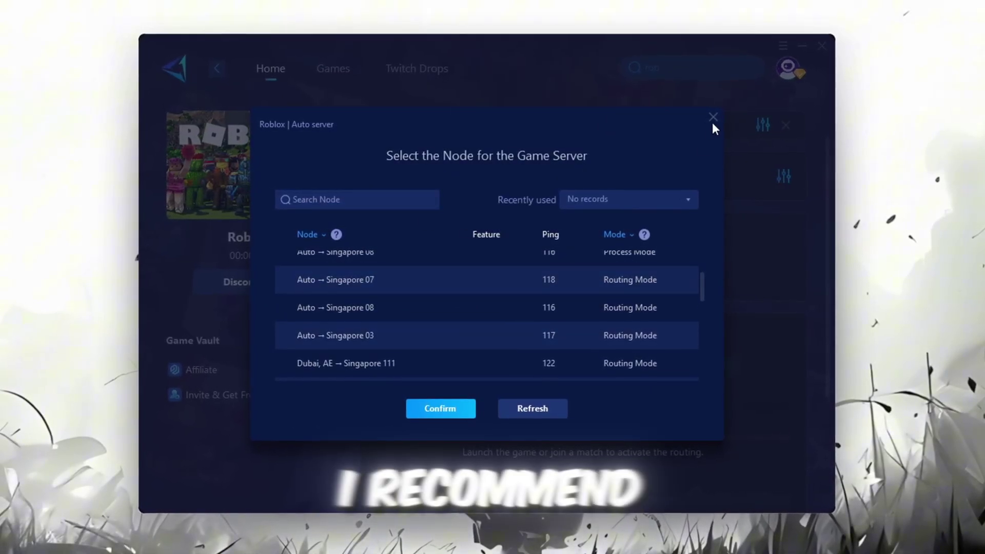
{"action": "left_click", "coordinate": [711, 119]}
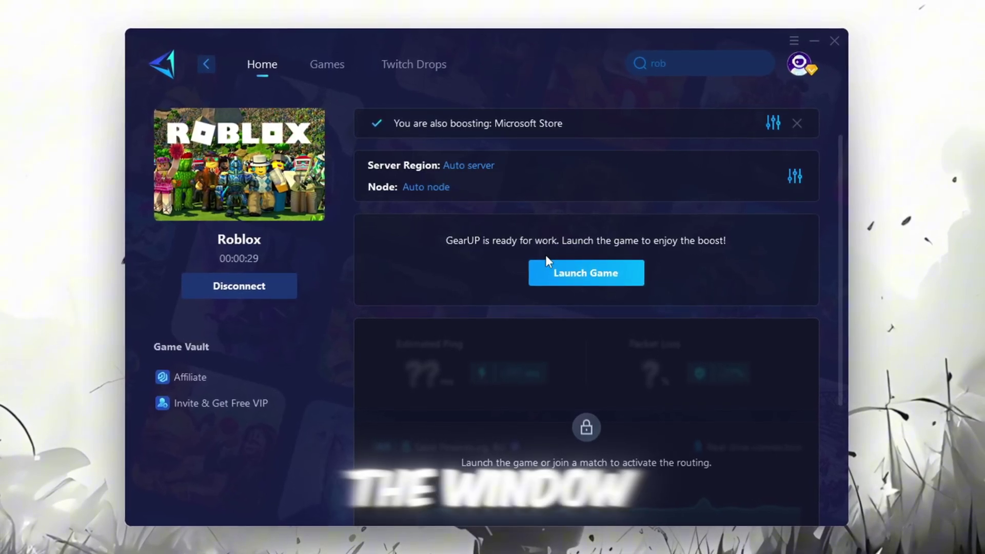
Close the GearUP Booster window.
{"action": "left_click", "coordinate": [832, 41]}
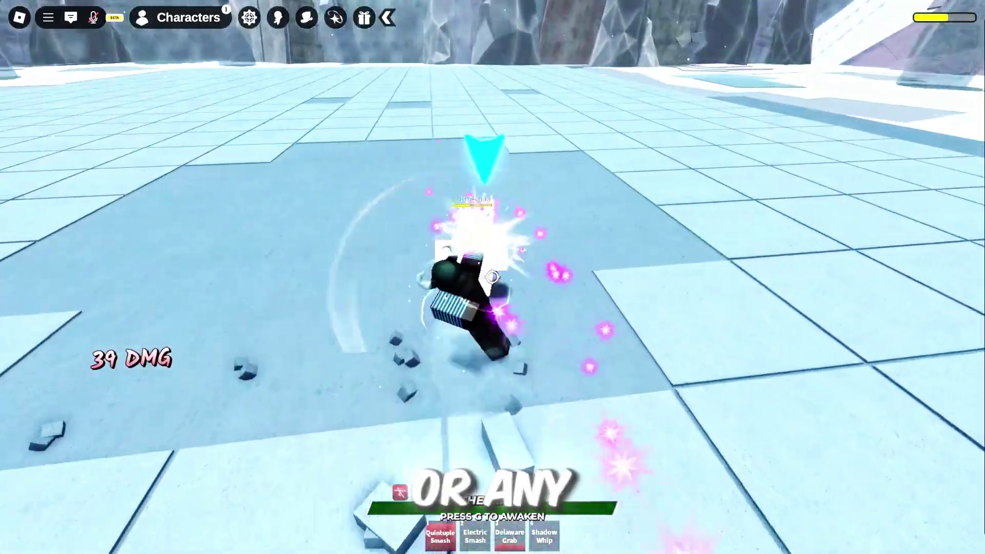
{"action": "left_click", "coordinate": [492, 277]}
{"action": "left_click", "coordinate": [492, 277]}
{"action": "left_click", "coordinate": [492, 277]}
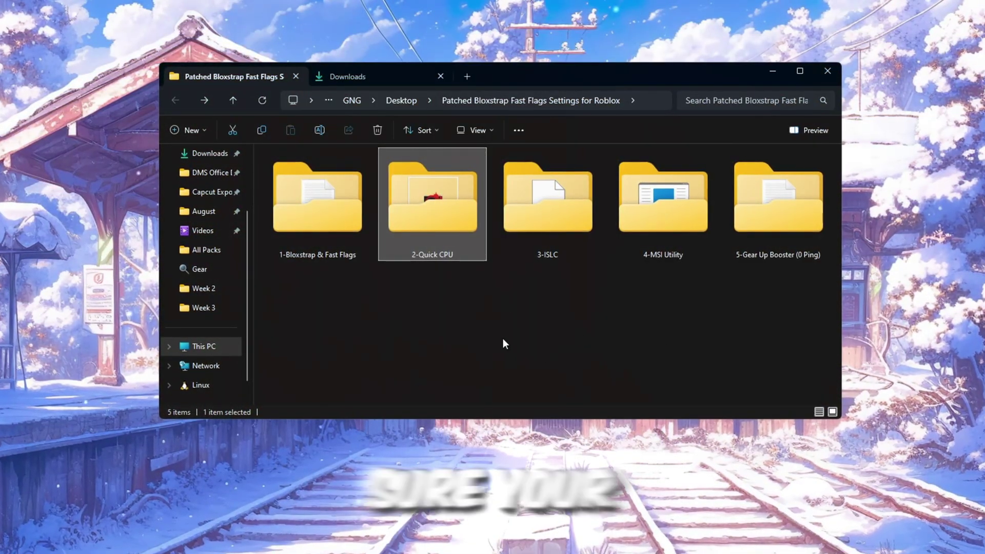
Look into the 2-Quick CPU folder, put File Explorer away and launch Quick CPU through a Windows search for "quick".
{"action": "key", "text": "Return"}
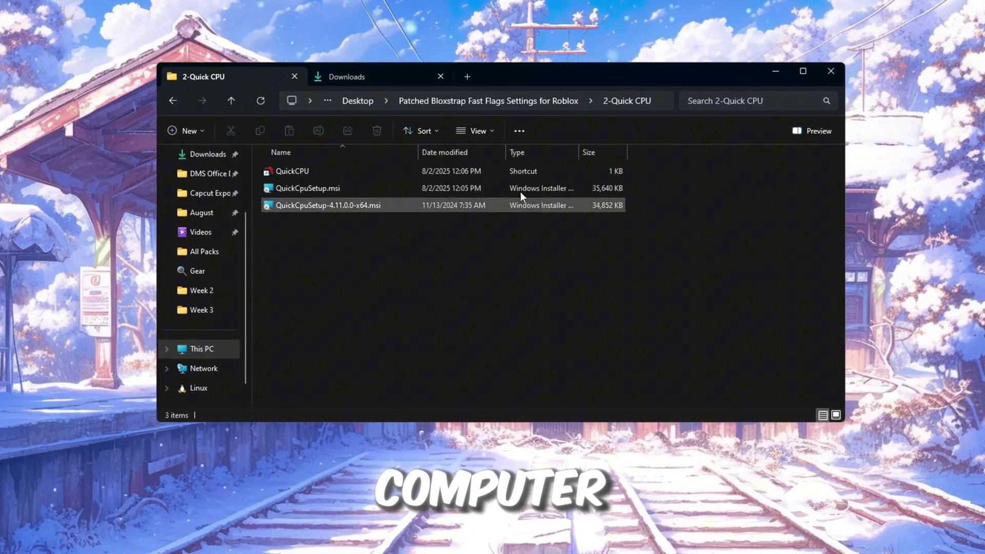
{"action": "left_click", "coordinate": [310, 172]}
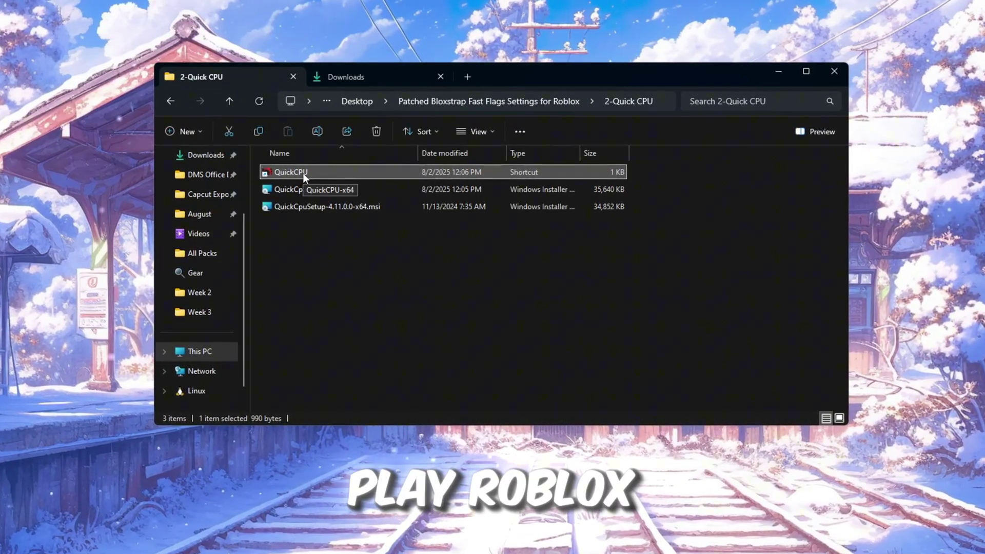
{"action": "left_click", "coordinate": [788, 79]}
{"action": "key", "text": "super"}
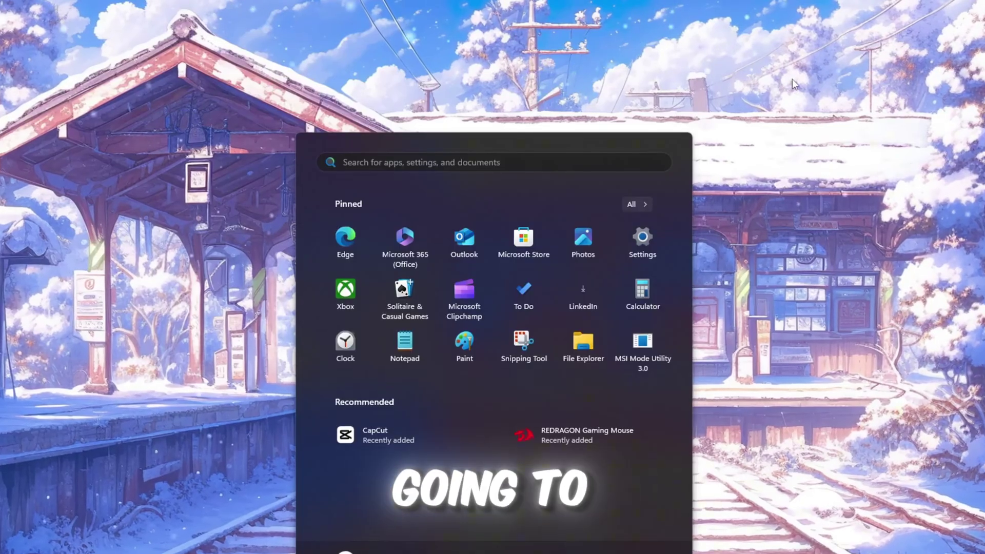
{"action": "type", "text": "quick"}
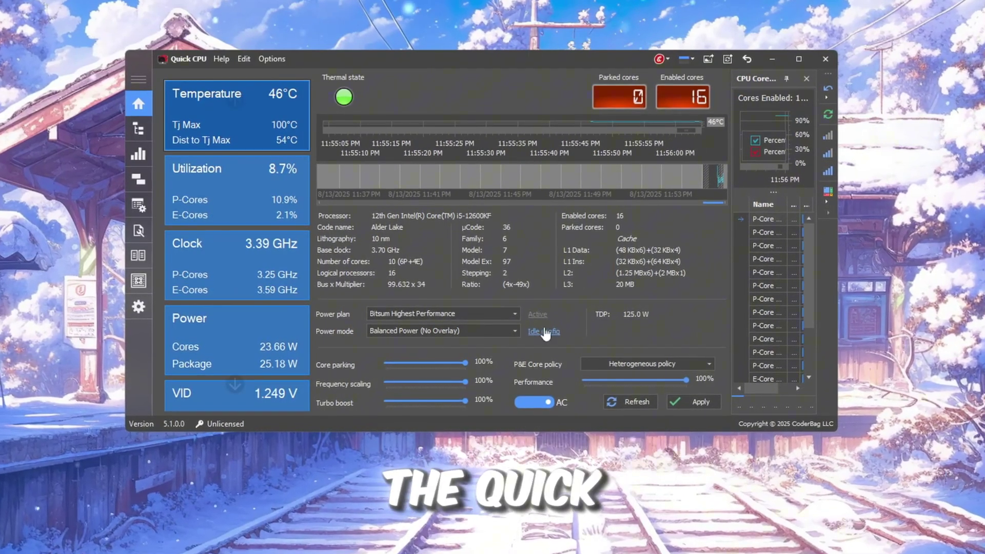
Choose Ultimate Performance as the power plan in Quick CPU.
{"action": "left_click", "coordinate": [447, 312]}
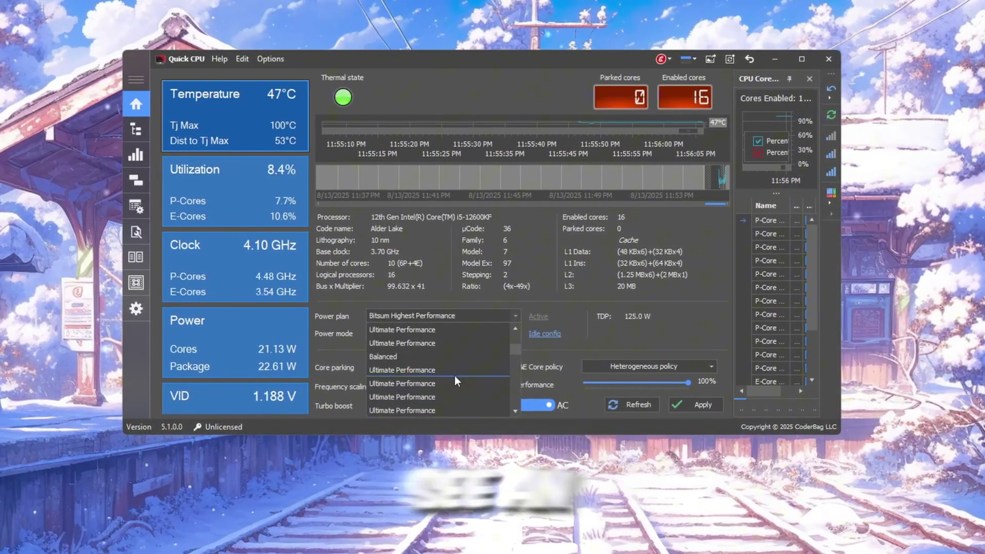
{"action": "scroll", "coordinate": [433, 408], "scroll_direction": "up", "scroll_amount": 1}
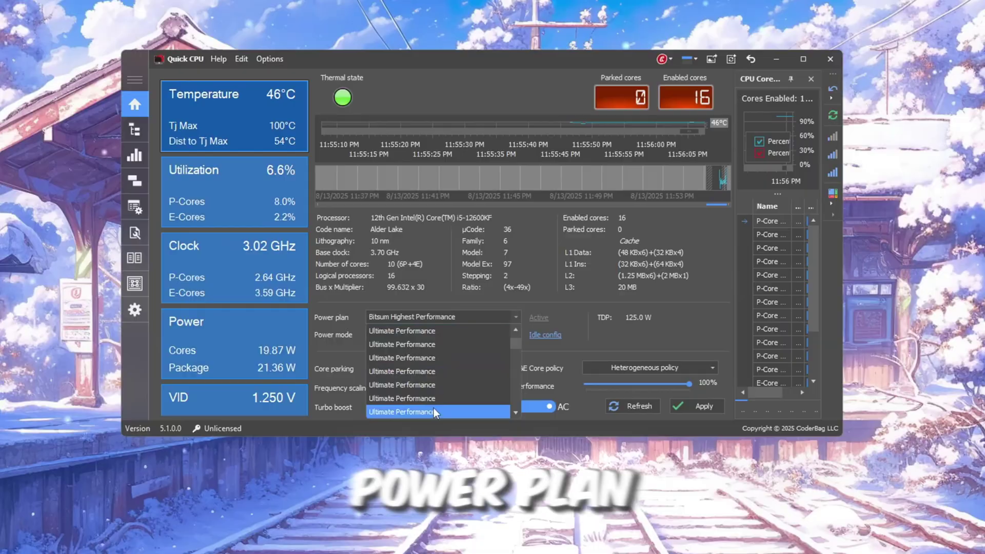
{"action": "left_click", "coordinate": [437, 338]}
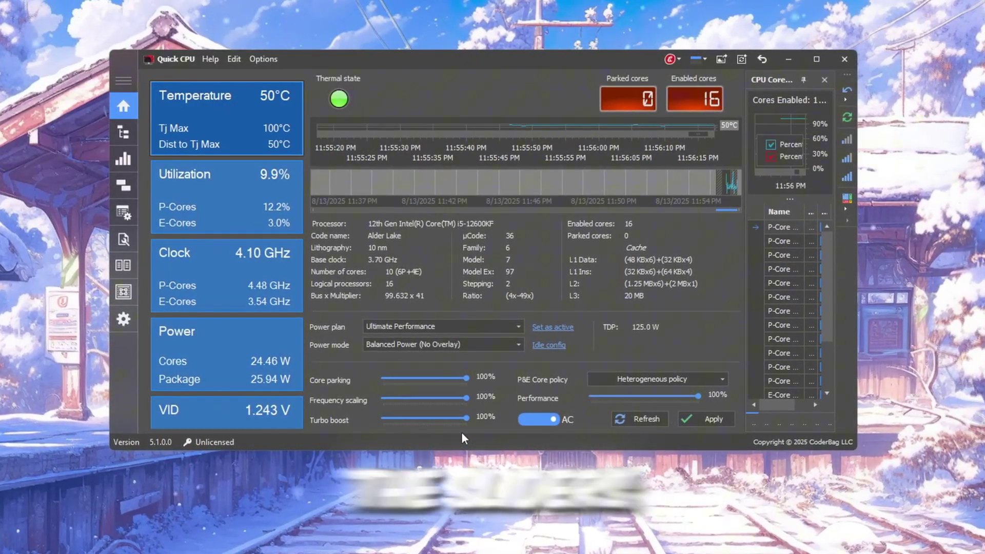
Put the core parking, performance and turbo boost sliders at 100% and apply the Quick CPU settings.
{"action": "left_click_drag", "start_coordinate": [466, 378], "coordinate": [492, 389]}
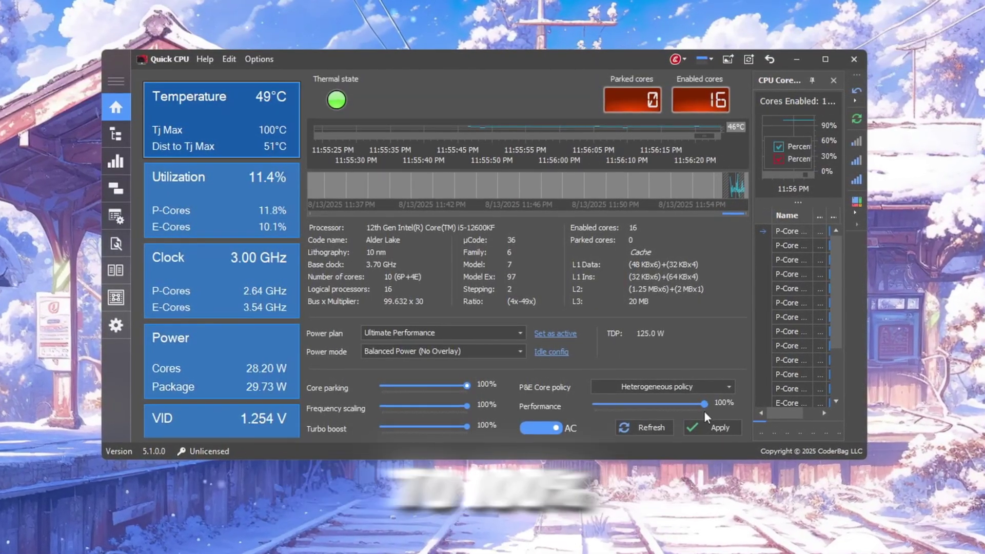
{"action": "mouse_move", "coordinate": [702, 402]}
{"action": "left_mouse_down"}
{"action": "mouse_move", "coordinate": [587, 408]}
{"action": "mouse_move", "coordinate": [707, 407]}
{"action": "left_mouse_up"}
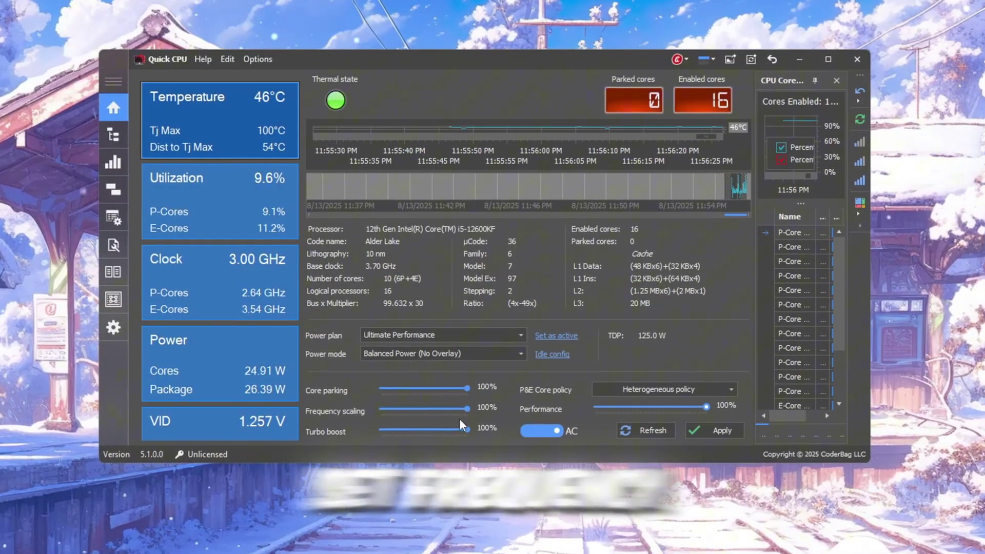
{"action": "mouse_move", "coordinate": [467, 430]}
{"action": "left_mouse_down"}
{"action": "mouse_move", "coordinate": [370, 436]}
{"action": "mouse_move", "coordinate": [466, 434]}
{"action": "left_mouse_up"}
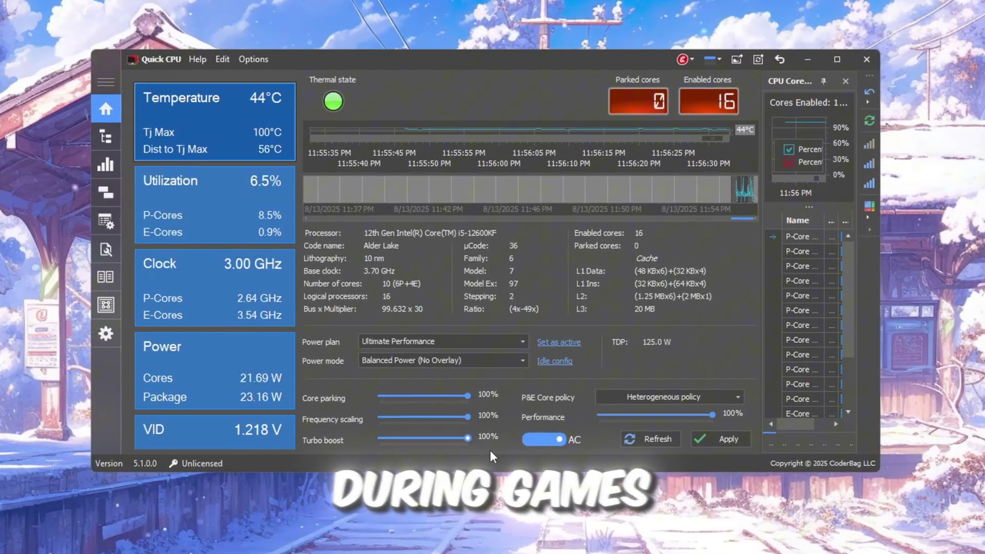
{"action": "left_click", "coordinate": [737, 445]}
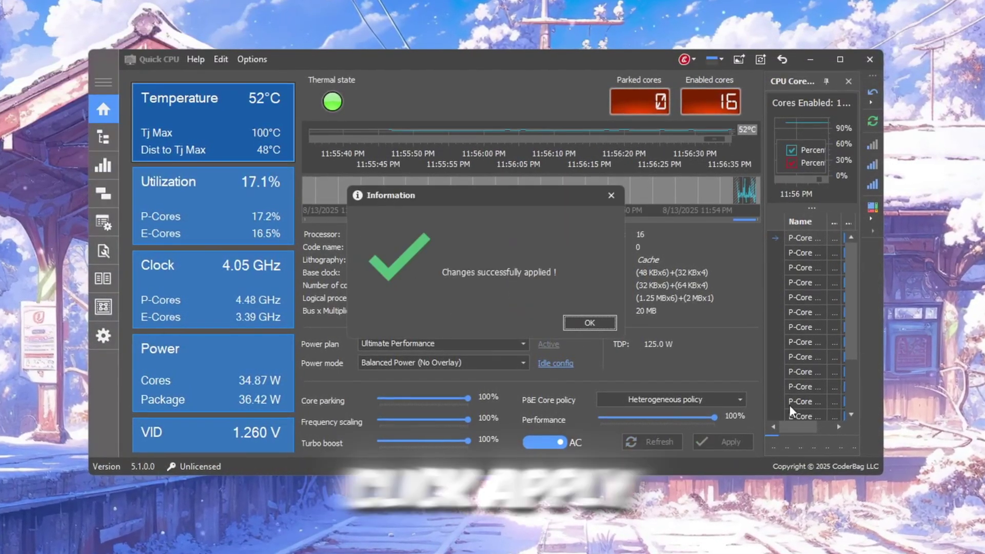
{"action": "left_click", "coordinate": [582, 329]}
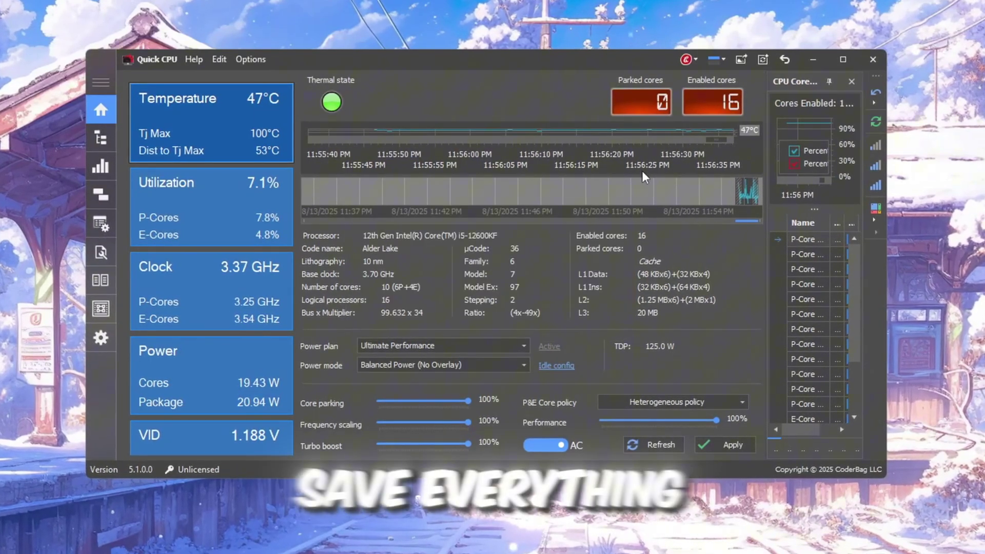
{"action": "left_click", "coordinate": [100, 308]}
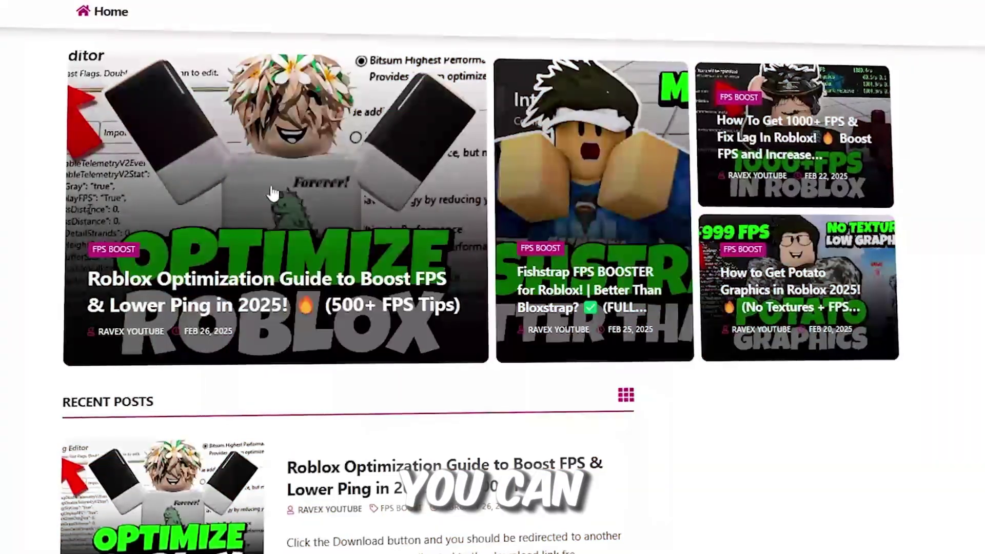
{"action": "scroll", "coordinate": [271, 193], "scroll_direction": "down", "scroll_amount": 4}
{"action": "scroll", "coordinate": [339, 277], "scroll_direction": "down", "scroll_amount": 10}
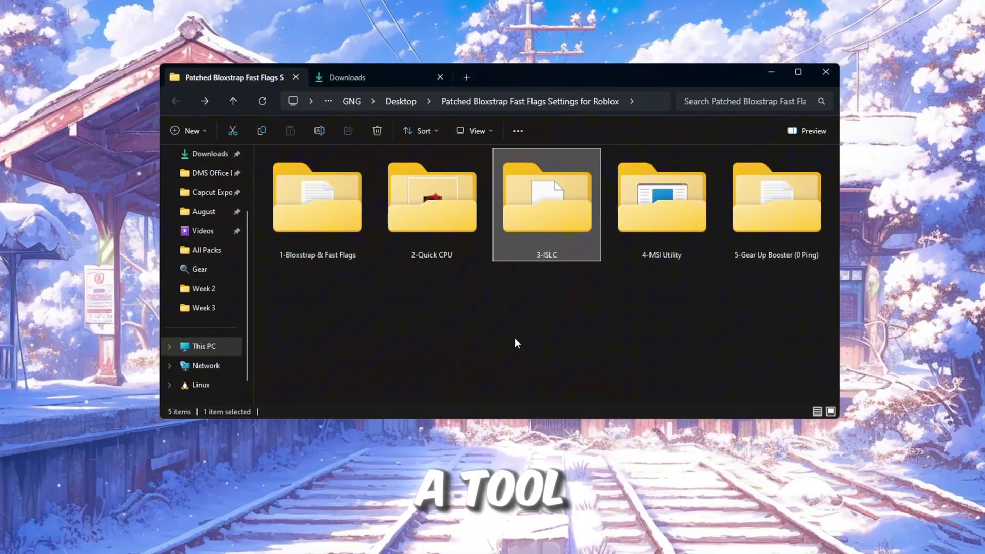
Open the 3-ISLC folder, select the ISLC executable and bring the Intelligent standby list cleaner window to the middle of the desktop.
{"action": "double_click", "coordinate": [563, 204]}
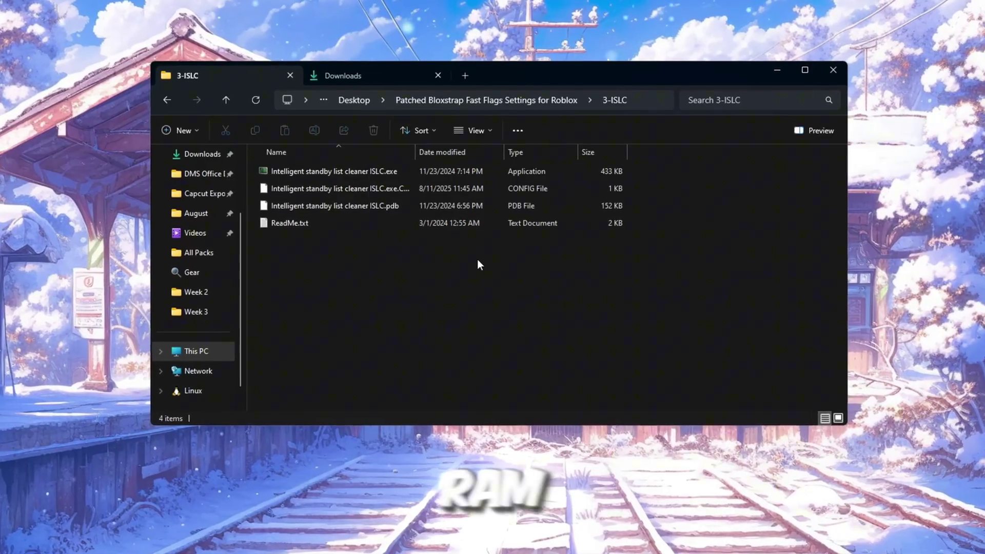
{"action": "left_click", "coordinate": [348, 172]}
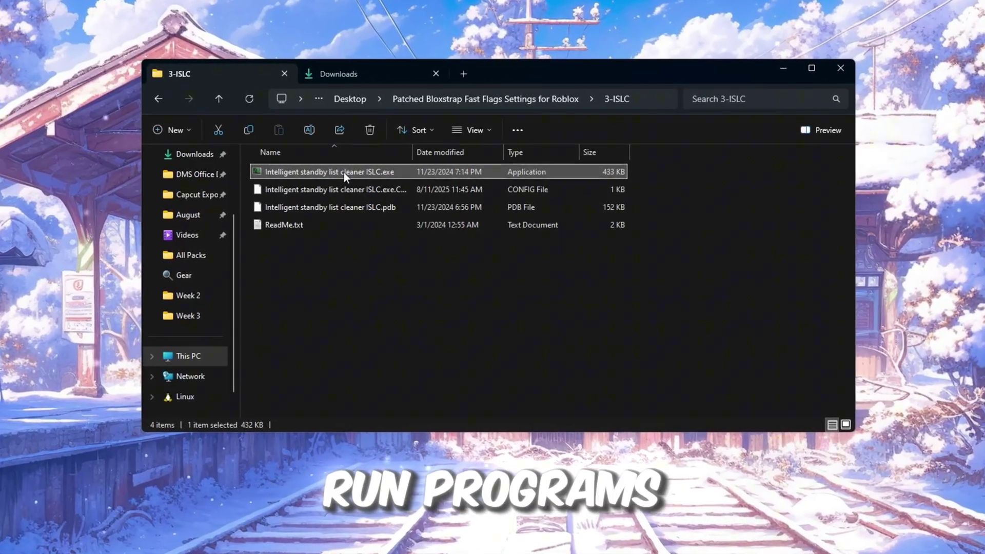
{"action": "mouse_move", "coordinate": [518, 552]}
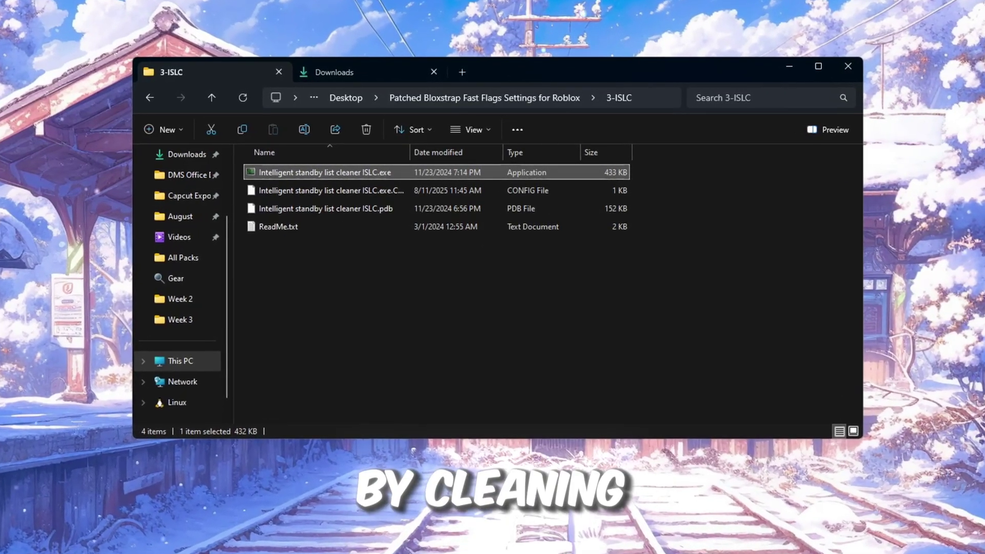
{"action": "left_click", "coordinate": [921, 536]}
{"action": "left_click", "coordinate": [853, 65]}
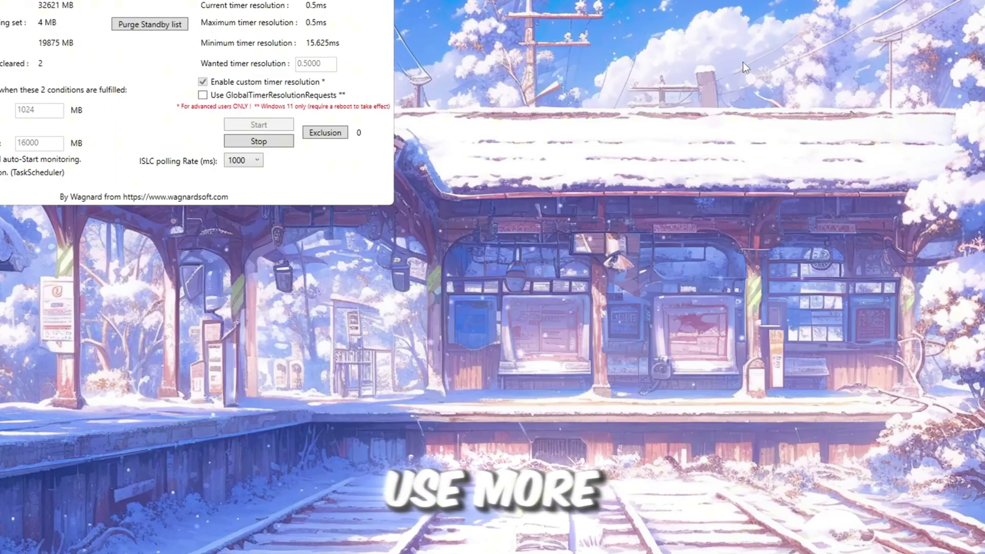
{"action": "left_click_drag", "start_coordinate": [209, 1], "coordinate": [568, 109]}
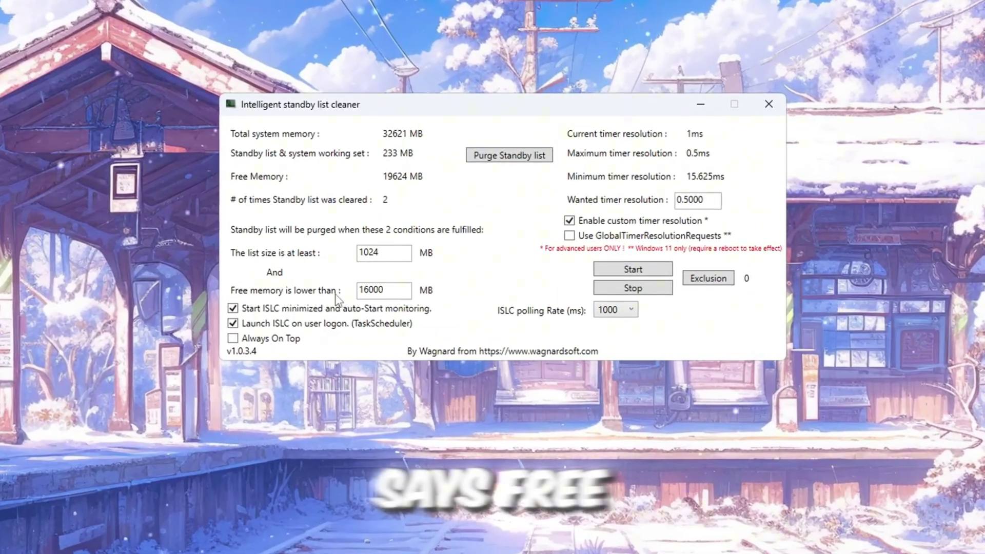
Use 0.5000 as the wanted timer resolution and choose an ISLC polling rate of 1000 ms.
{"action": "key", "text": "Tab"}
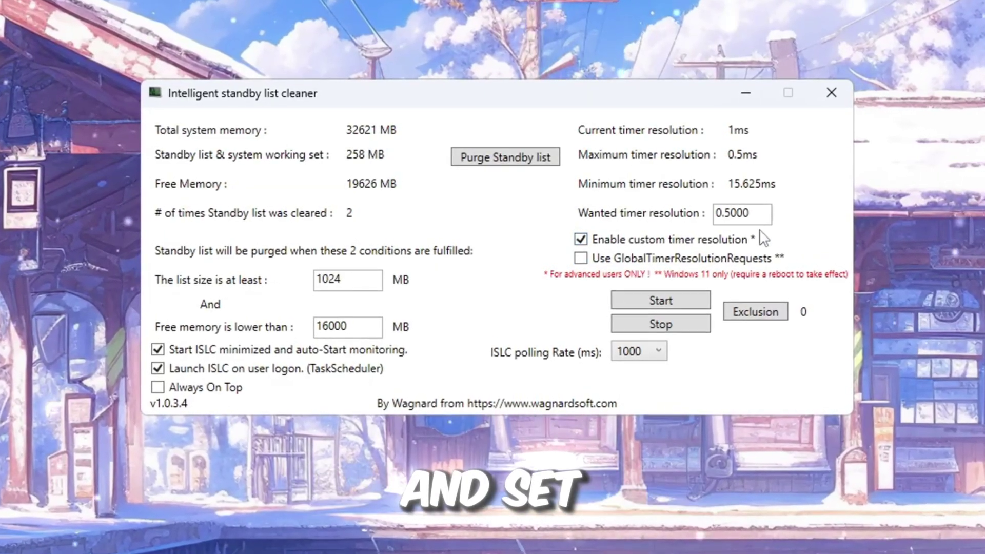
{"action": "double_click", "coordinate": [739, 215]}
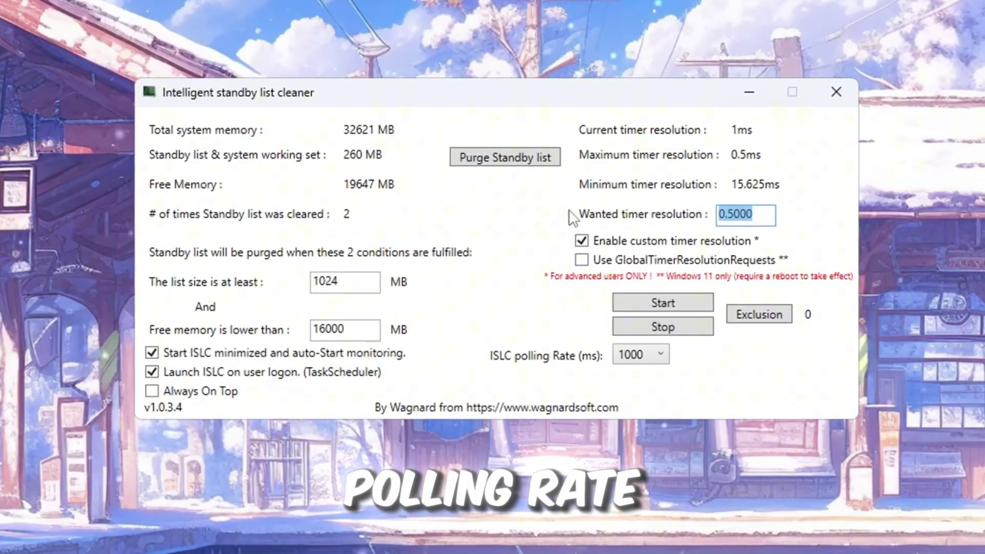
{"action": "left_click", "coordinate": [655, 357]}
{"action": "left_click", "coordinate": [638, 408]}
{"action": "left_click", "coordinate": [665, 359]}
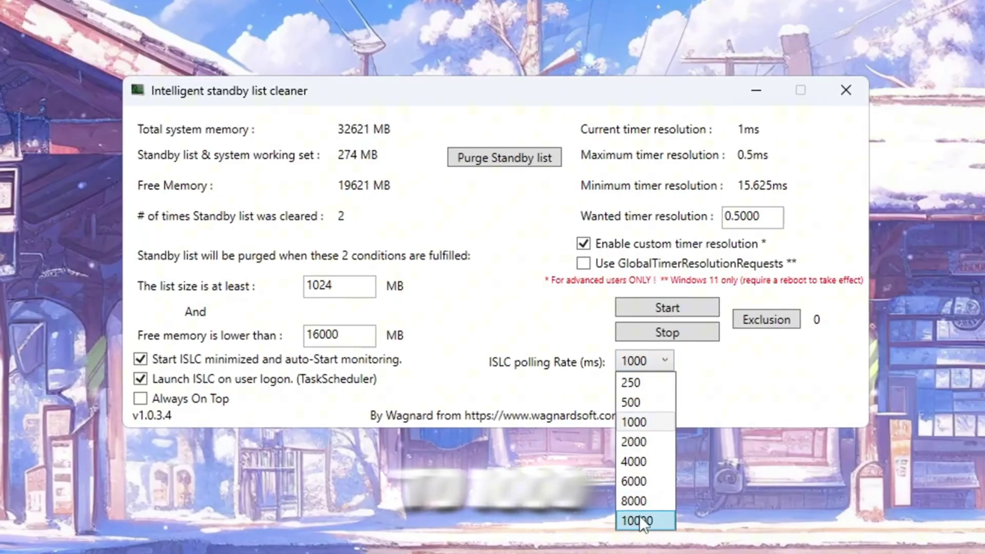
{"action": "left_click", "coordinate": [634, 425]}
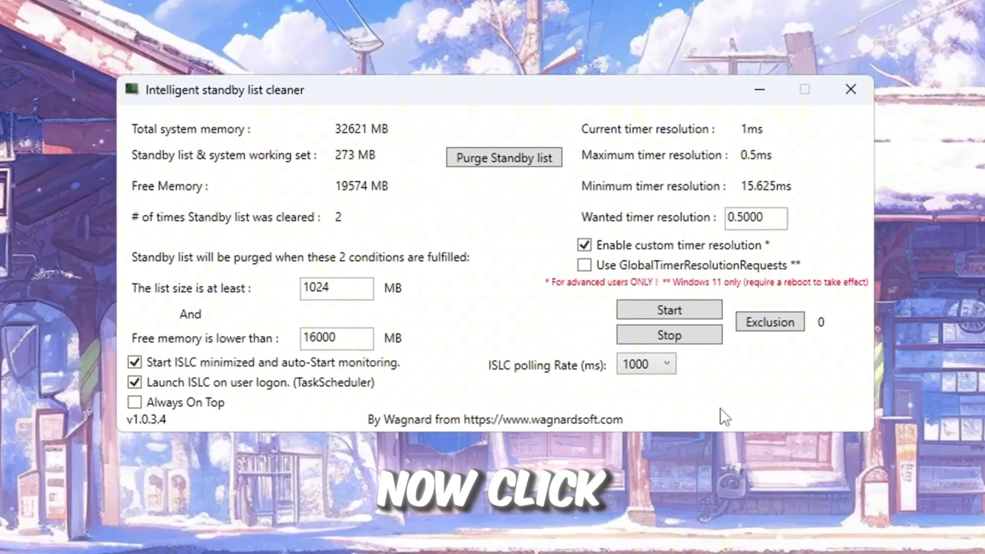
Start ISLC monitoring and purge the standby list.
{"action": "left_click", "coordinate": [687, 314]}
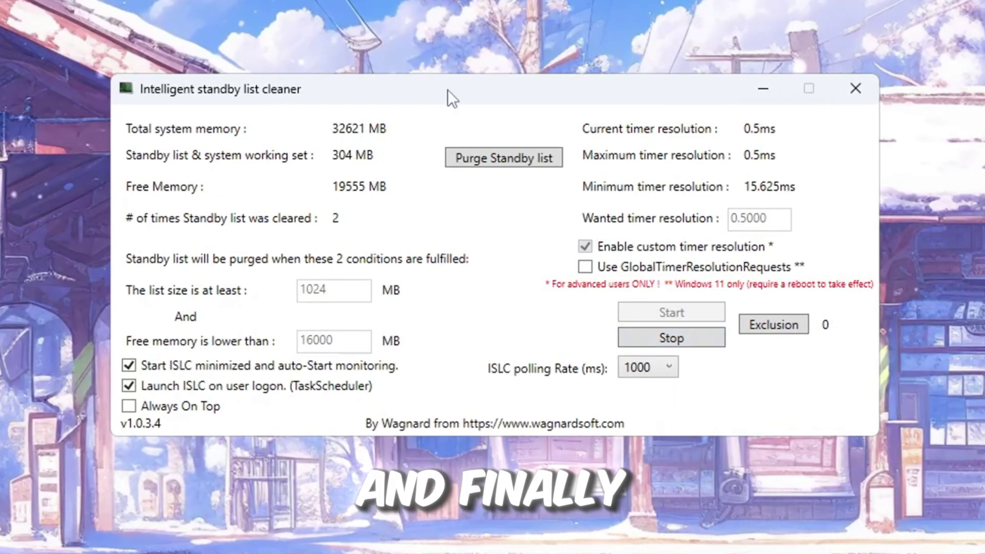
{"action": "left_click", "coordinate": [537, 158]}
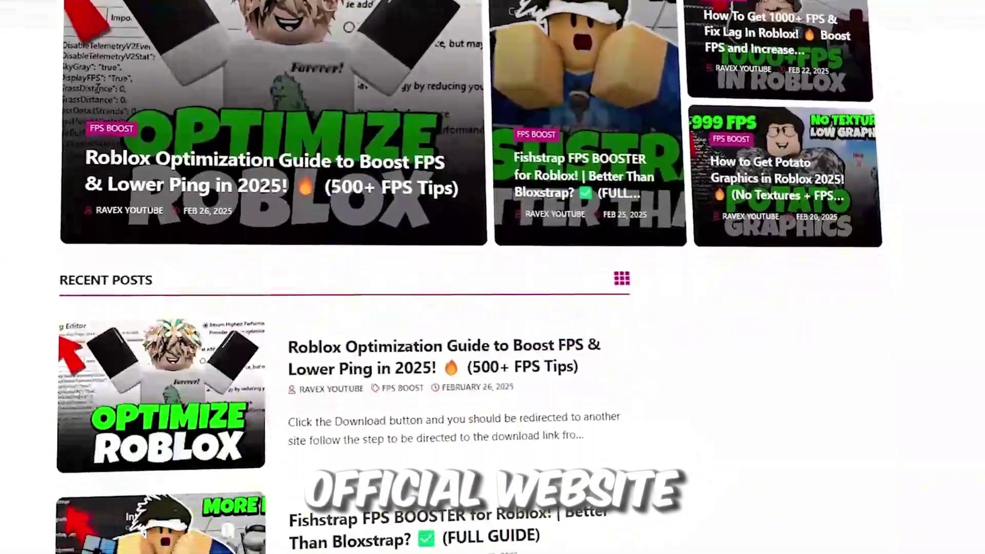
{"action": "scroll", "coordinate": [493, 277], "scroll_direction": "down", "scroll_amount": 10}
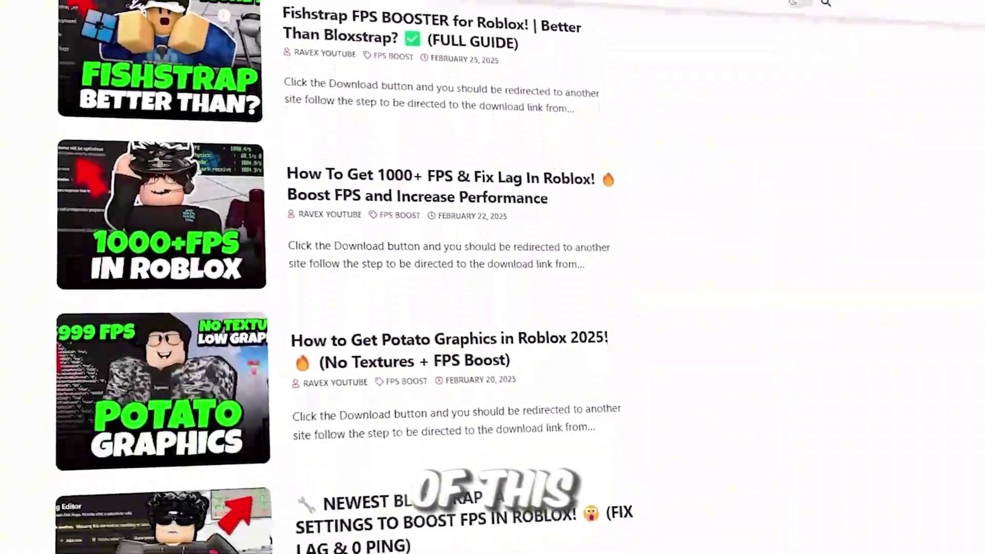
{"action": "scroll", "coordinate": [493, 277], "scroll_direction": "down", "scroll_amount": 3}
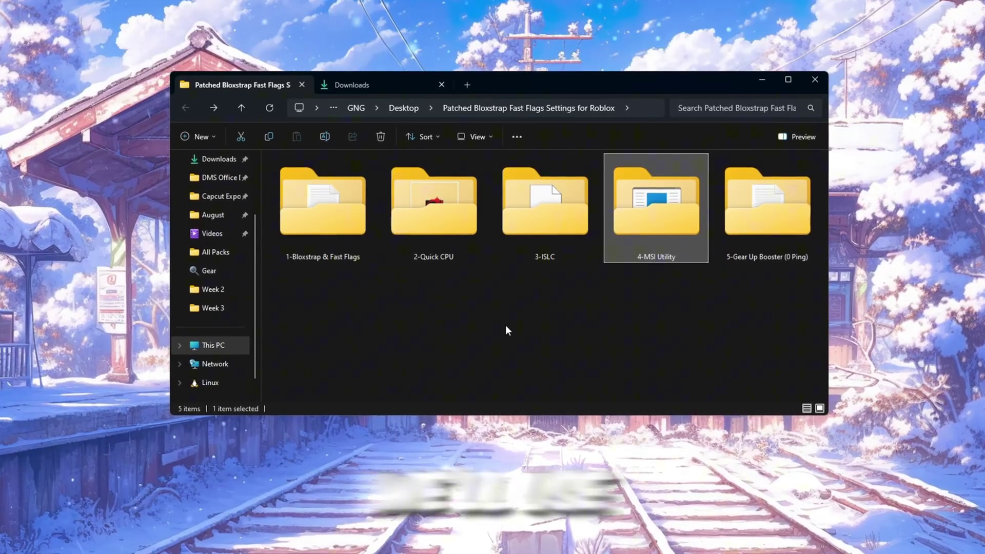
Run MSI Mode Utility 3.0.exe from the 4-MSI Utility folder as administrator and bring its window fully into view.
{"action": "double_click", "coordinate": [677, 208]}
{"action": "left_click", "coordinate": [349, 178]}
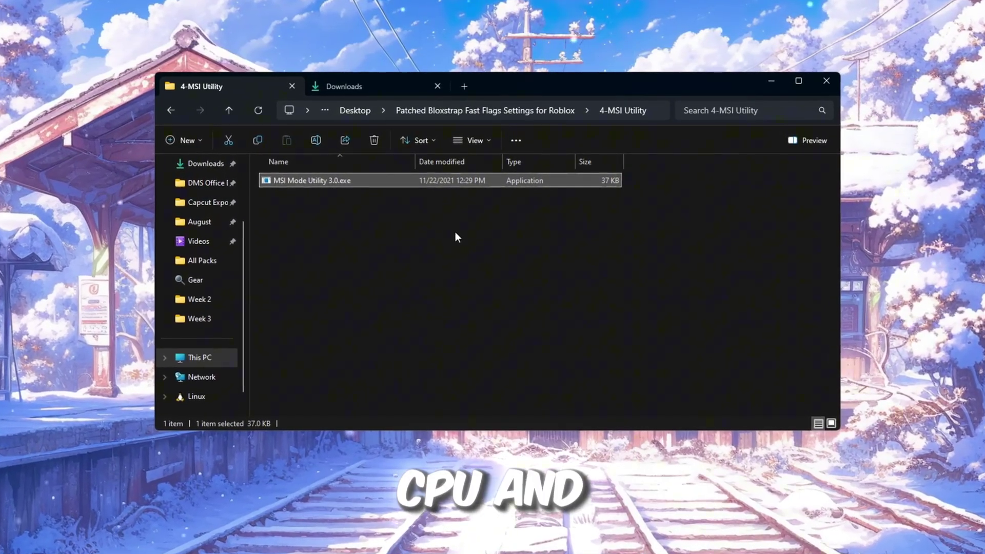
{"action": "right_click", "coordinate": [397, 186]}
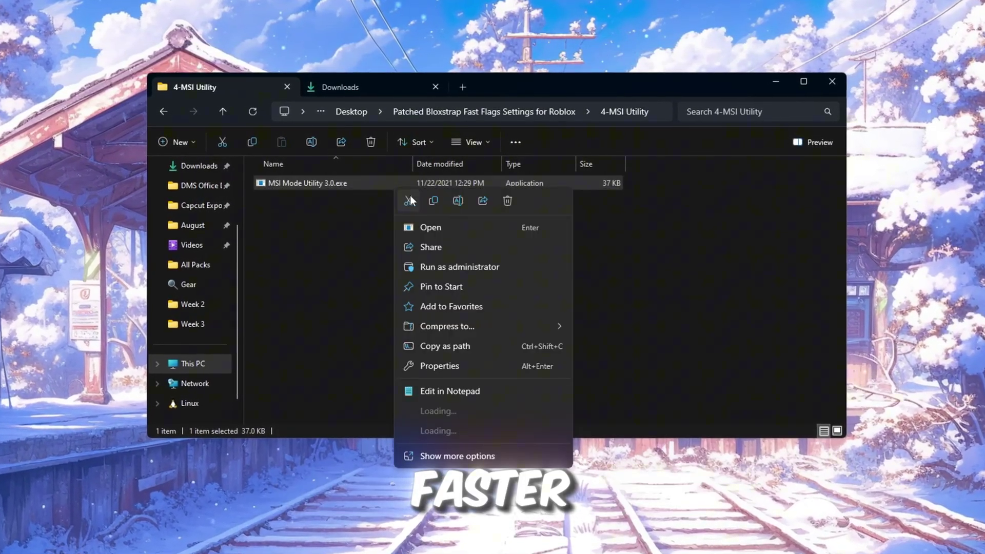
{"action": "left_click", "coordinate": [469, 266]}
{"action": "left_click", "coordinate": [783, 83]}
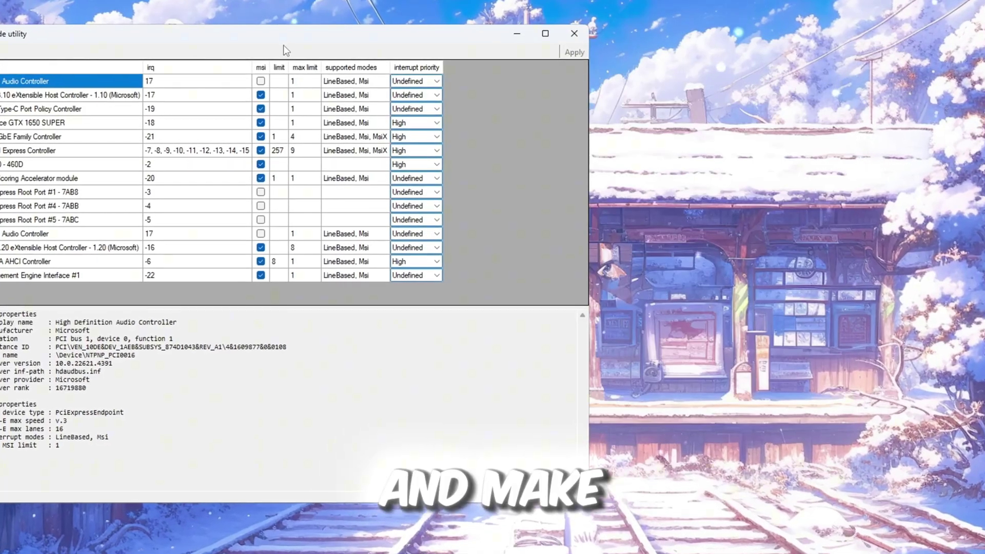
{"action": "left_click_drag", "start_coordinate": [282, 44], "coordinate": [507, 53]}
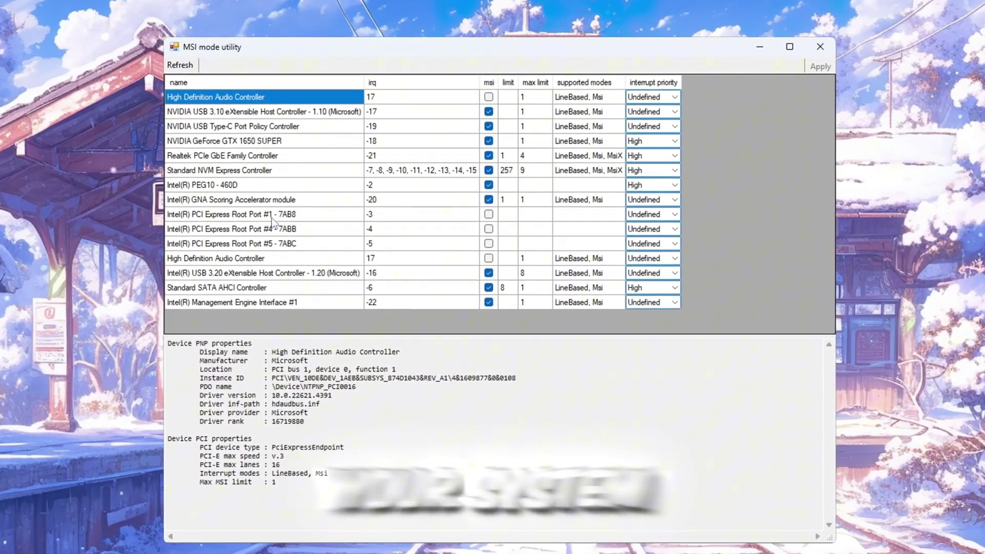
Set the interrupt priority to High for the NVIDIA GeForce GTX 1650 SUPER and the Intel(R) PEG10 - 460D device.
{"action": "left_click", "coordinate": [216, 147]}
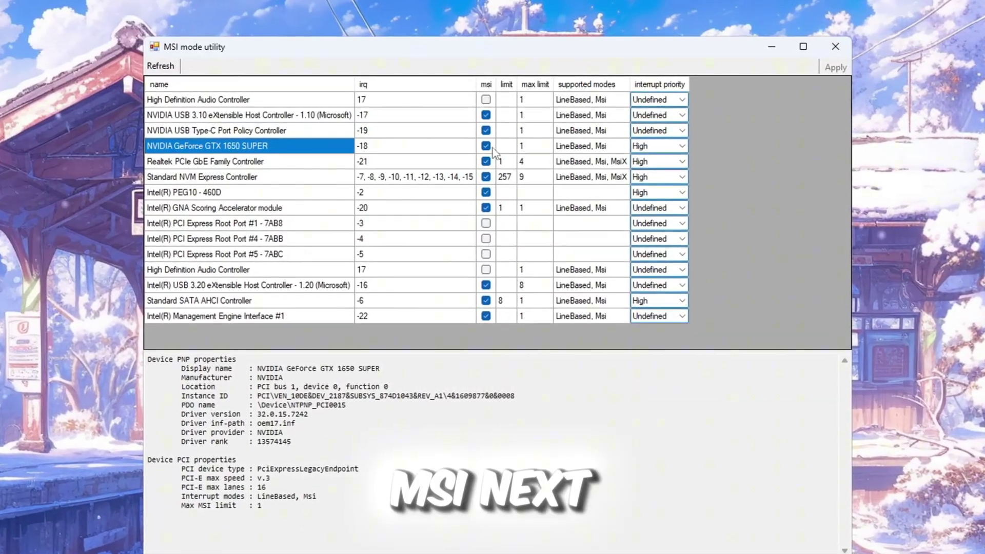
{"action": "left_click", "coordinate": [683, 147]}
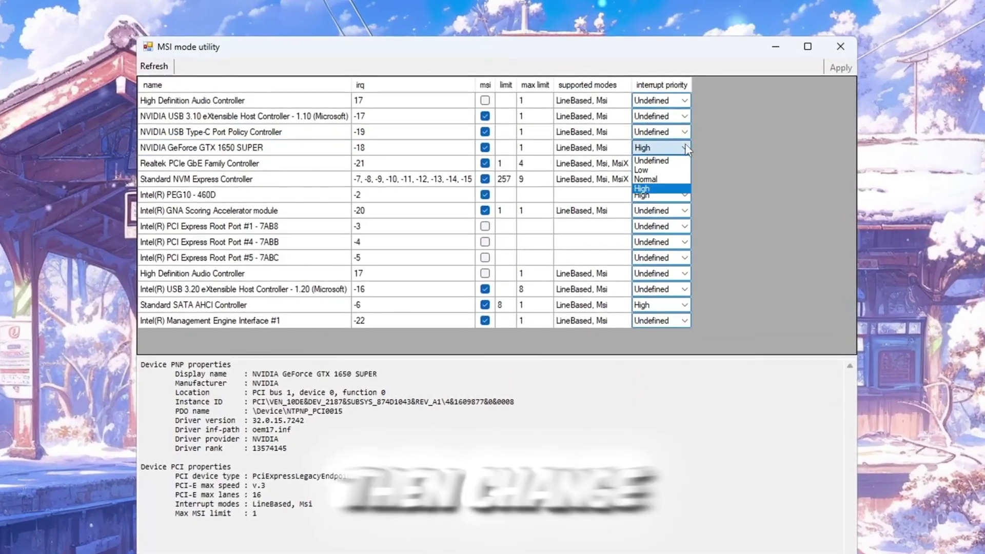
{"action": "left_click", "coordinate": [669, 191]}
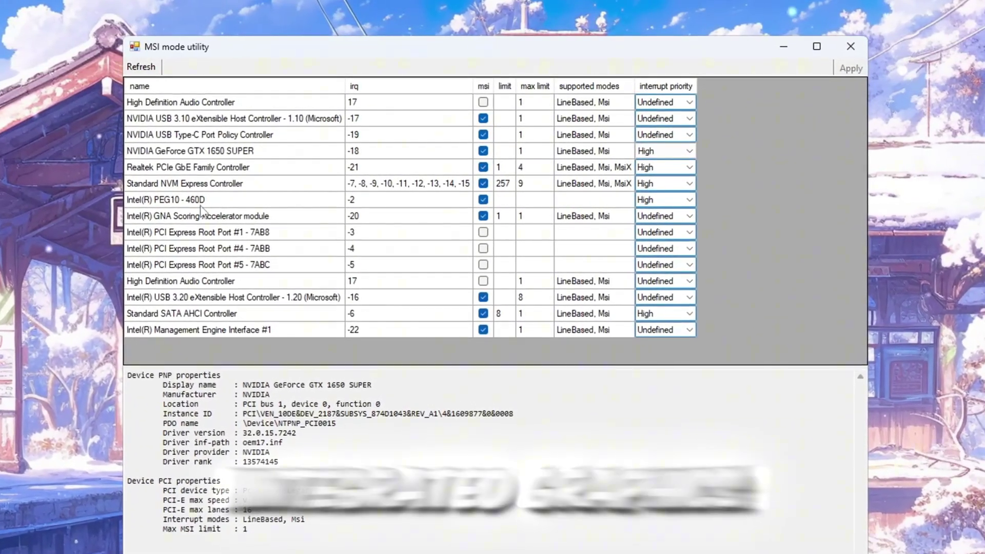
{"action": "left_click", "coordinate": [215, 199]}
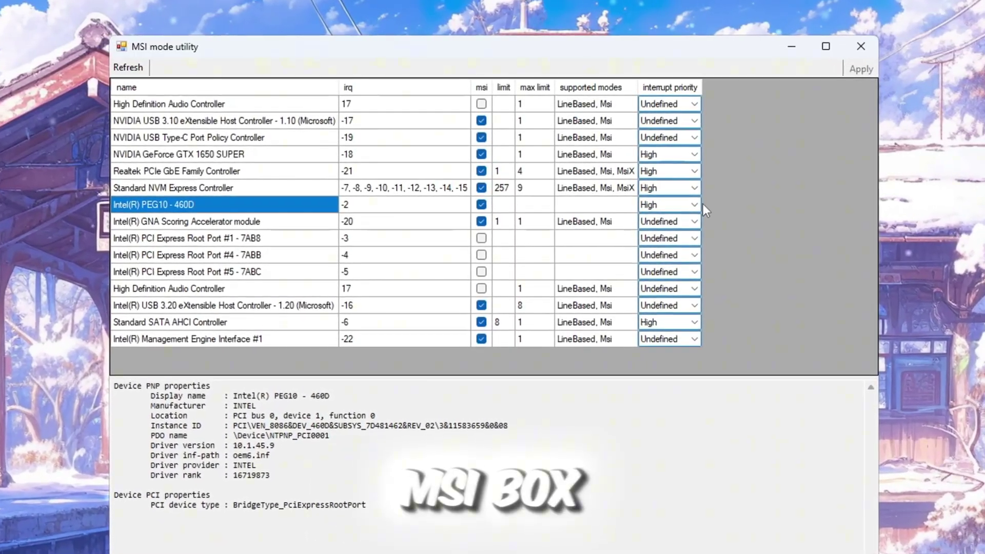
{"action": "left_click", "coordinate": [697, 204]}
{"action": "left_click", "coordinate": [675, 251]}
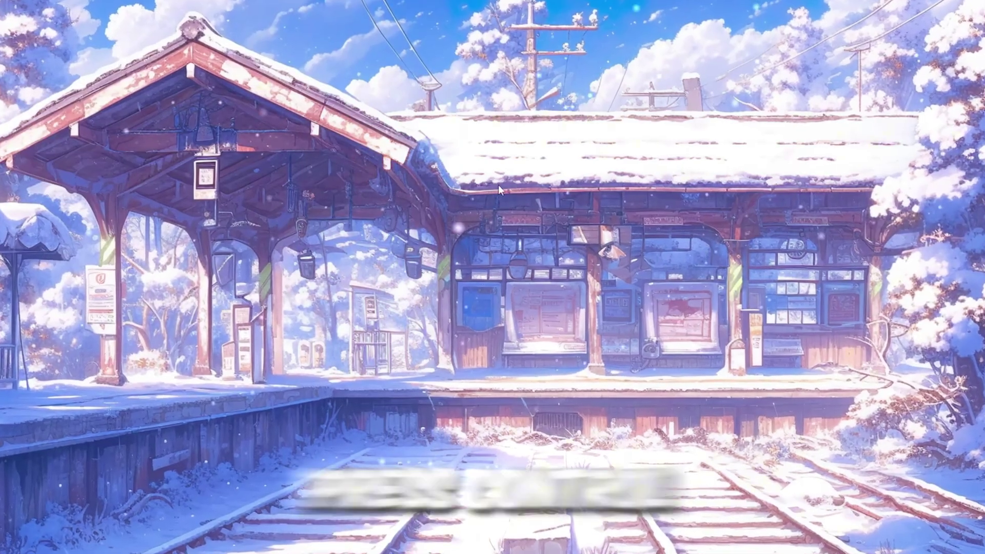
Switch to Task Manager and look through the list of startup apps for programs that launch automatically.
{"action": "key", "text": "ctrl+shift+Escape"}
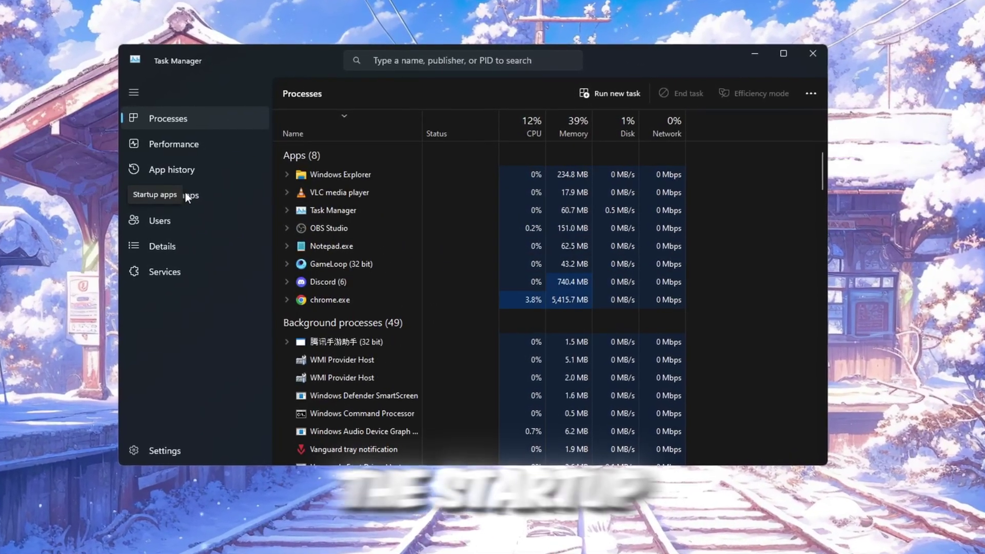
{"action": "left_click", "coordinate": [174, 195]}
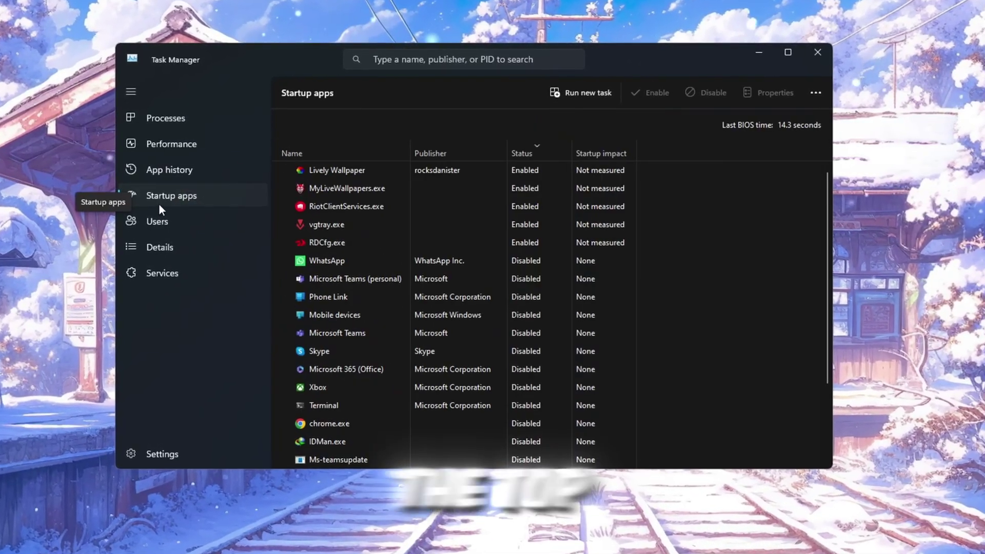
{"action": "scroll", "coordinate": [345, 218], "scroll_direction": "down", "scroll_amount": 2}
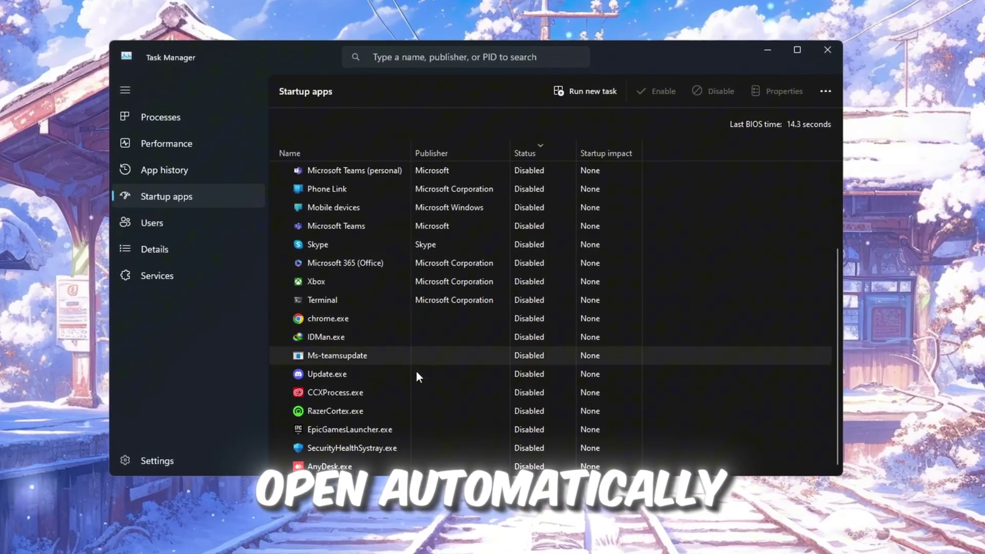
{"action": "scroll", "coordinate": [487, 370], "scroll_direction": "up", "scroll_amount": 3}
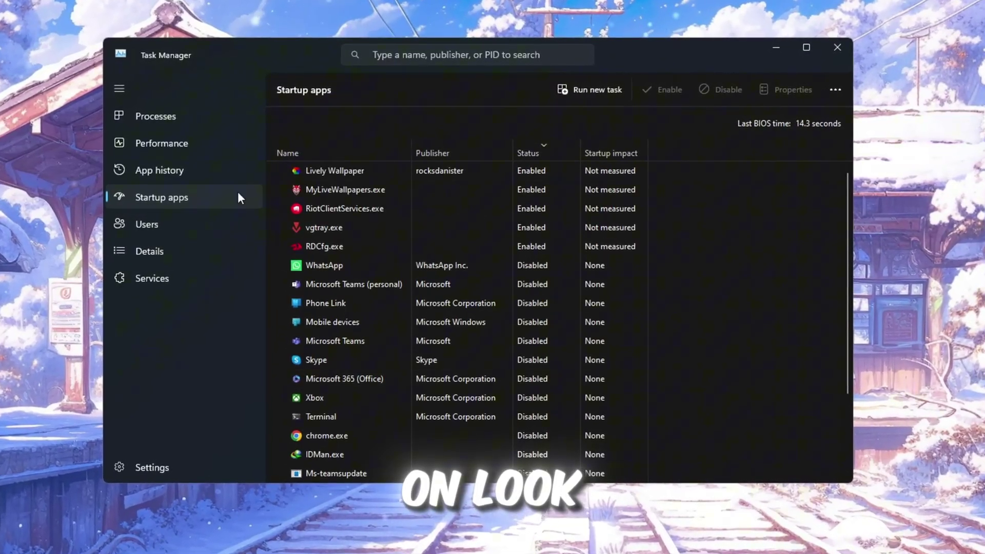
Try to disable the MyLiveWallpapers.exe and RiotClientServices.exe startup apps, and check the remaining startup entries.
{"action": "left_click", "coordinate": [315, 186]}
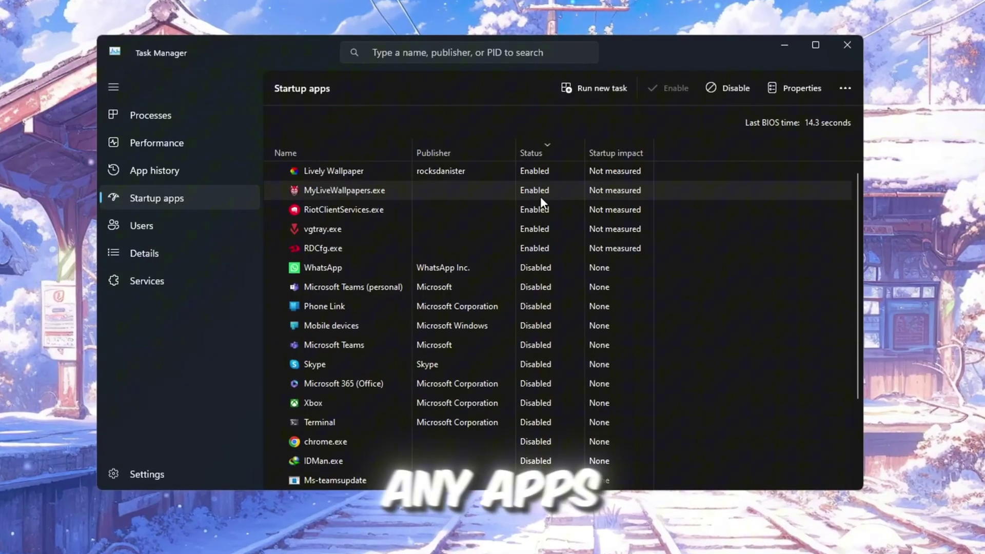
{"action": "right_click", "coordinate": [540, 196]}
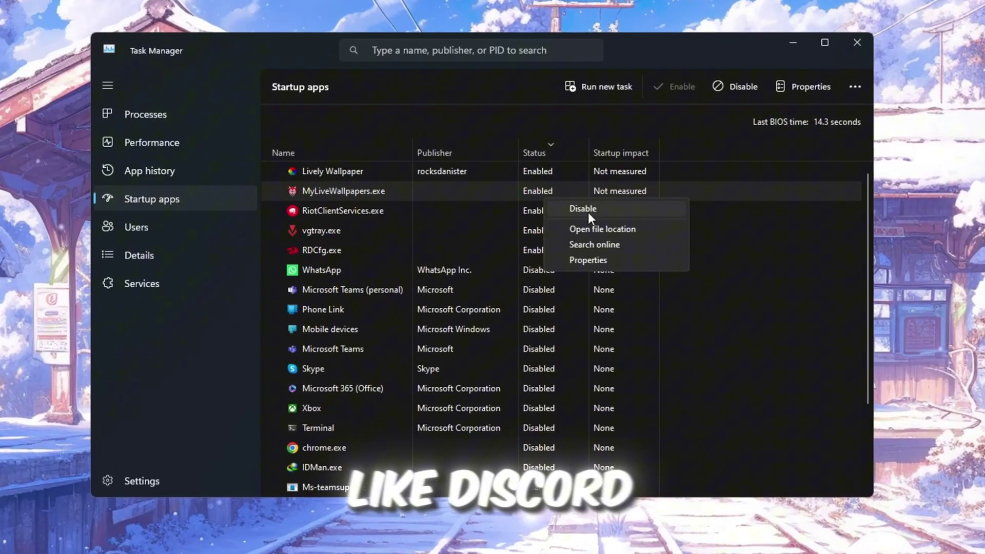
{"action": "left_click", "coordinate": [531, 221]}
{"action": "right_click", "coordinate": [533, 220]}
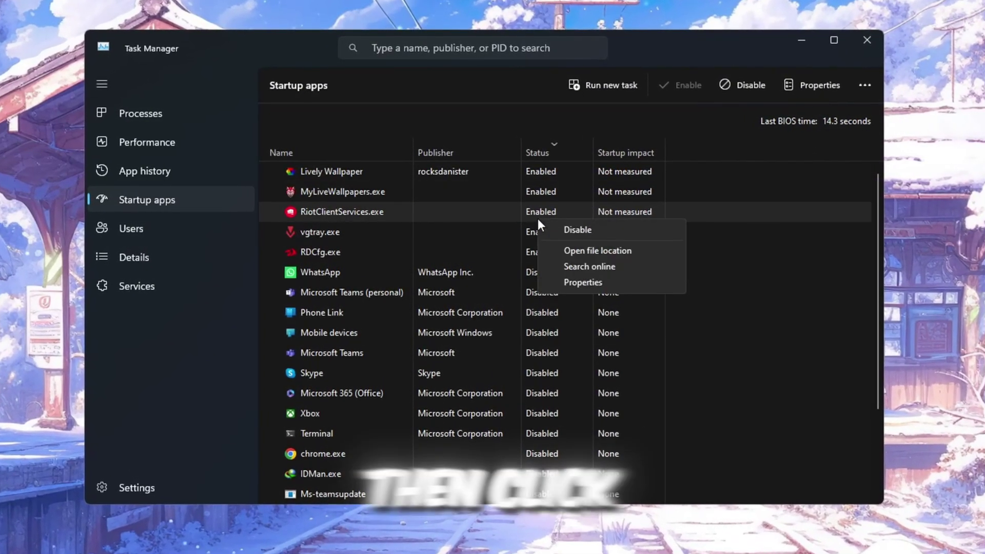
{"action": "left_click", "coordinate": [581, 230]}
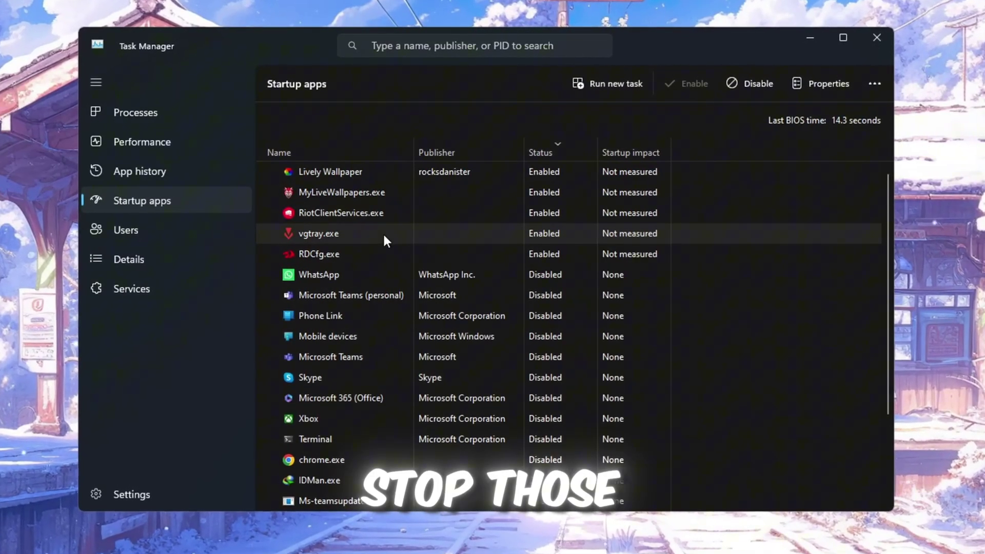
{"action": "scroll", "coordinate": [374, 308], "scroll_direction": "down", "scroll_amount": 3}
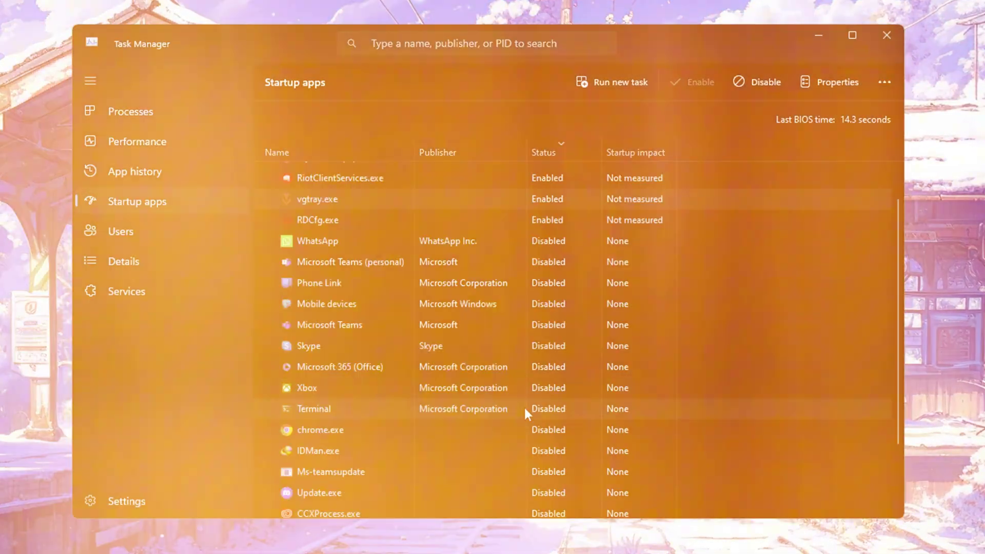